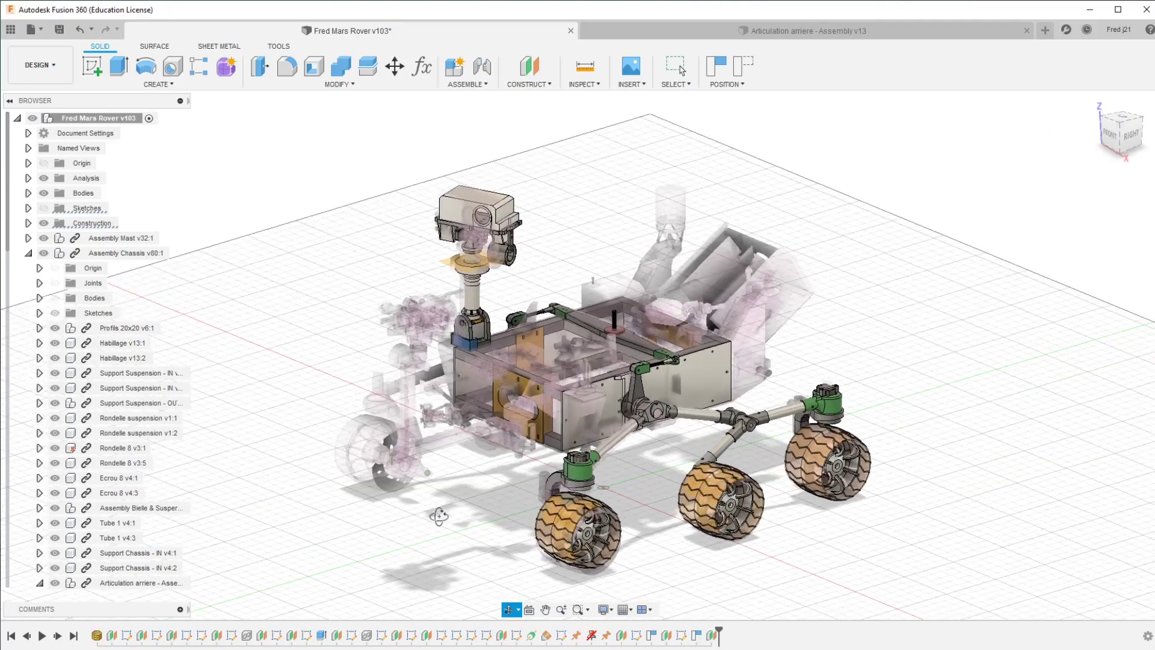
Open the Mars Rover Wheel design from the project's Data panel.
key("Escape")
mouse_move(794, 377)
middle_mouse_down("shift")
mouse_move(781, 361)
mouse_move(798, 322)
mouse_move(796, 351)
middle_mouse_up("shift")
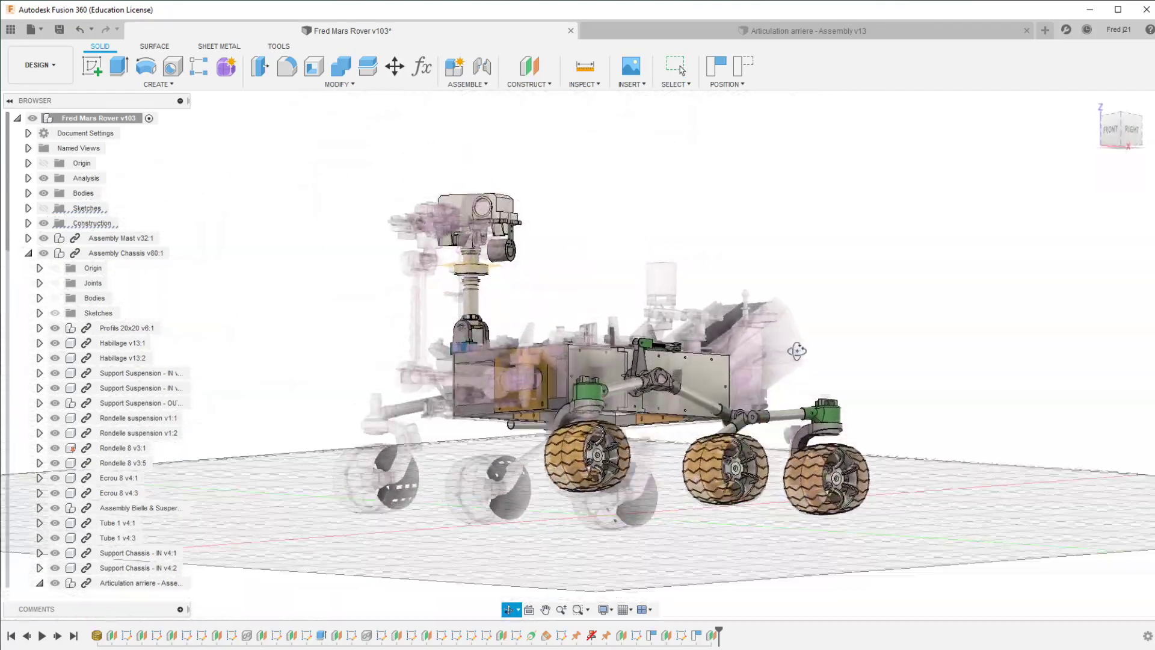
left_click_drag(796, 351, 536, 243)
key("Escape")
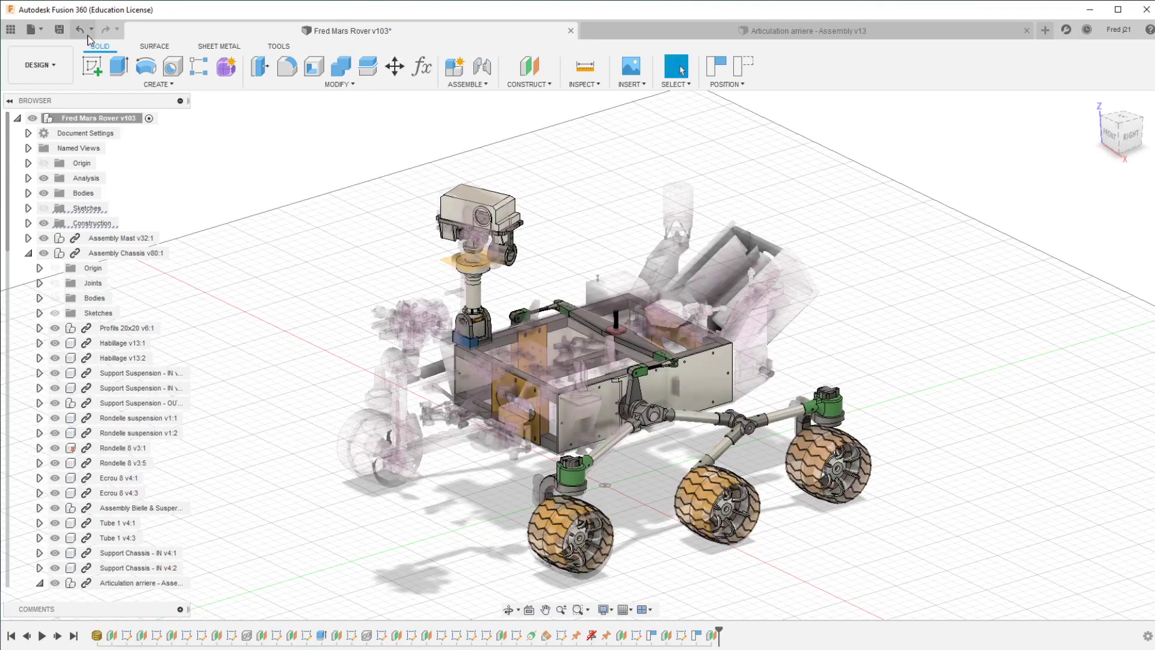
left_click(12, 29)
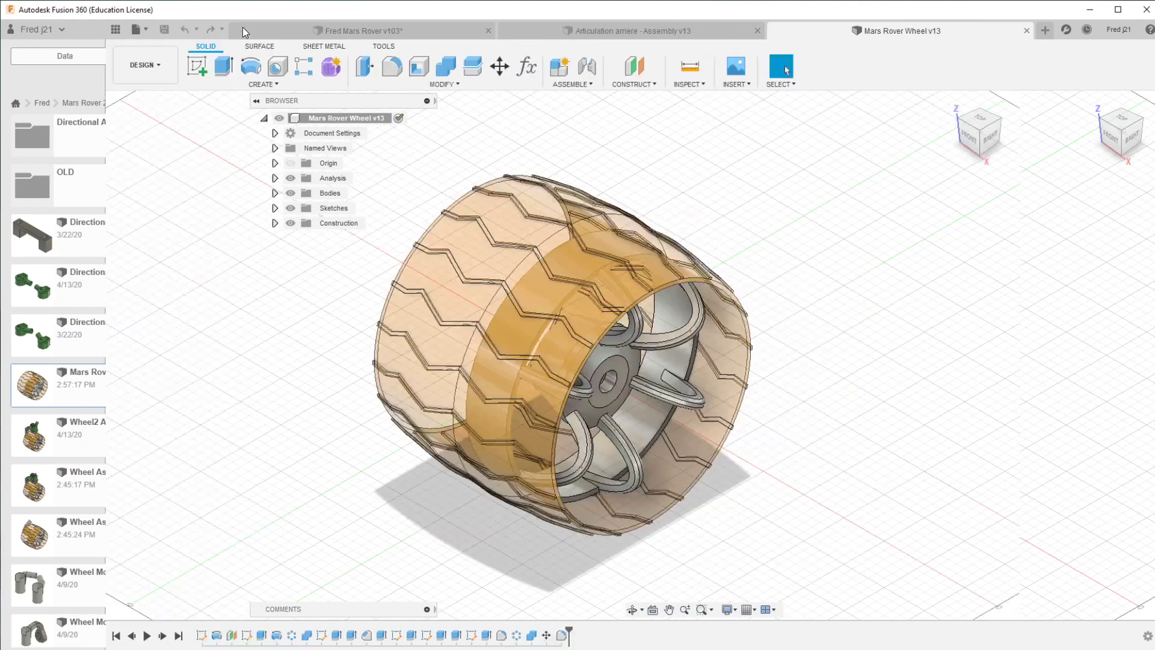
left_click(242, 29)
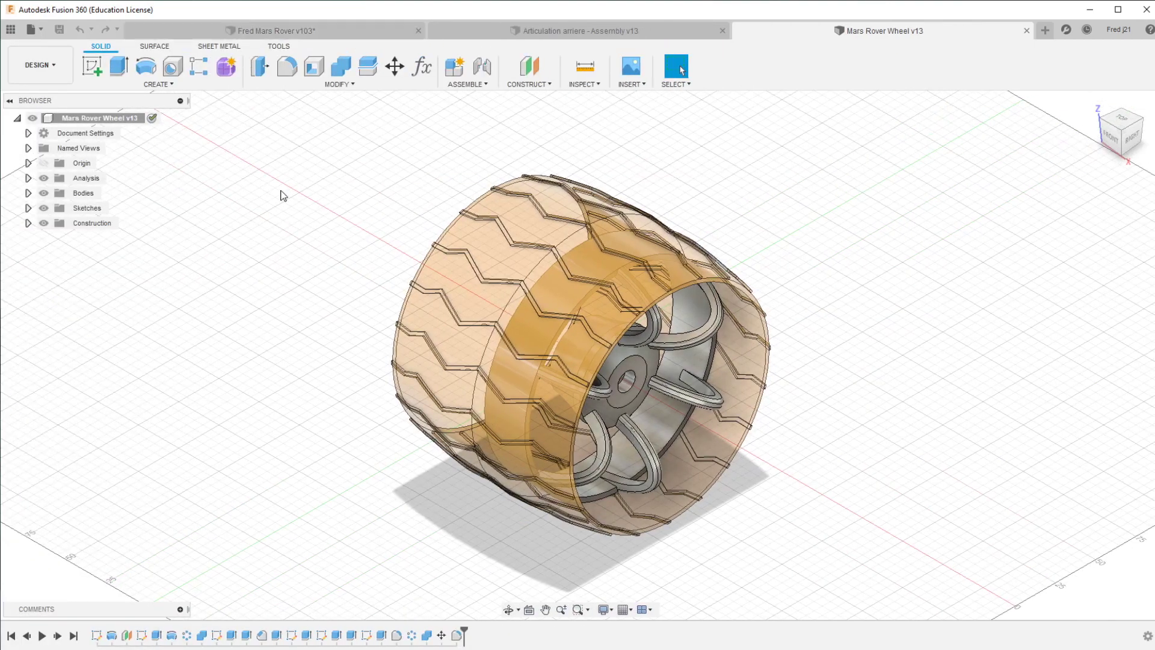
mouse_move(363, 349)
middle_mouse_down("shift")
mouse_move(412, 317)
mouse_move(409, 304)
mouse_move(337, 299)
mouse_move(425, 308)
mouse_move(352, 318)
middle_mouse_up("shift")
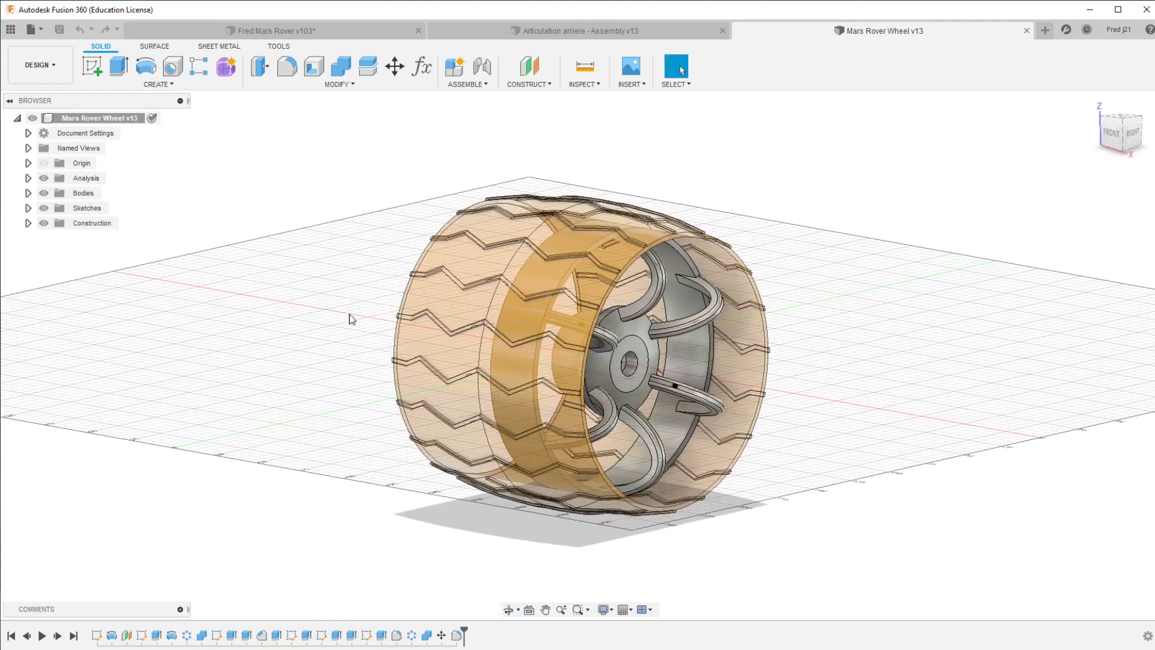
Hide the Coriosity Wheel Ext and Wheel Int bodies in the Bodies folder.
left_click(27, 193)
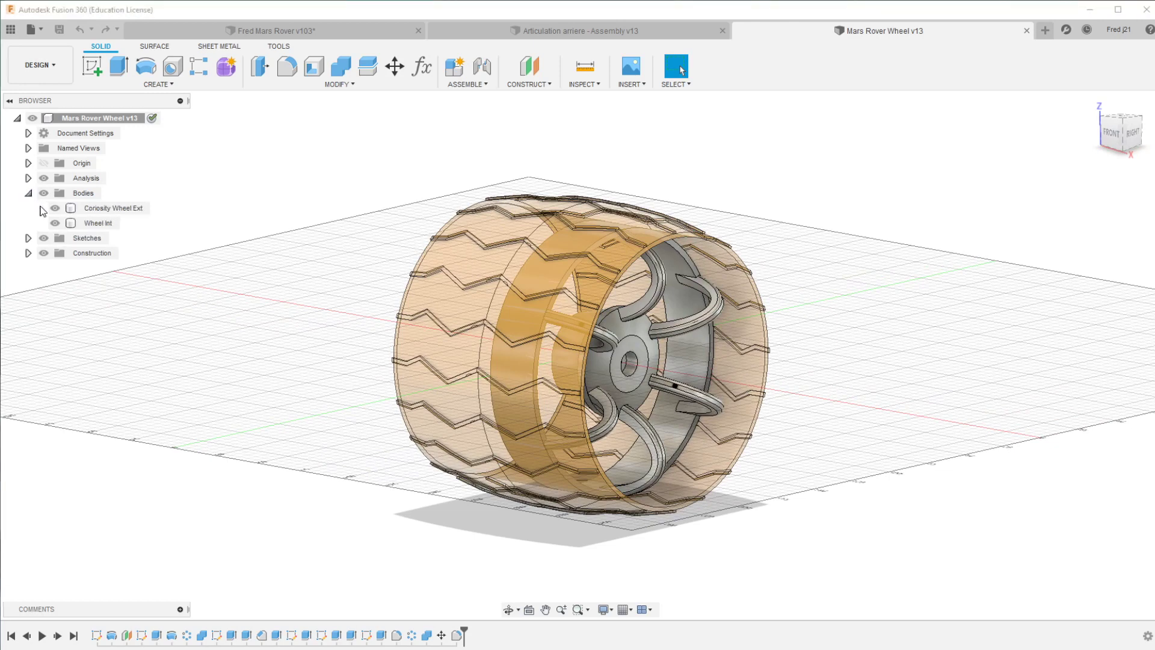
left_click(115, 208)
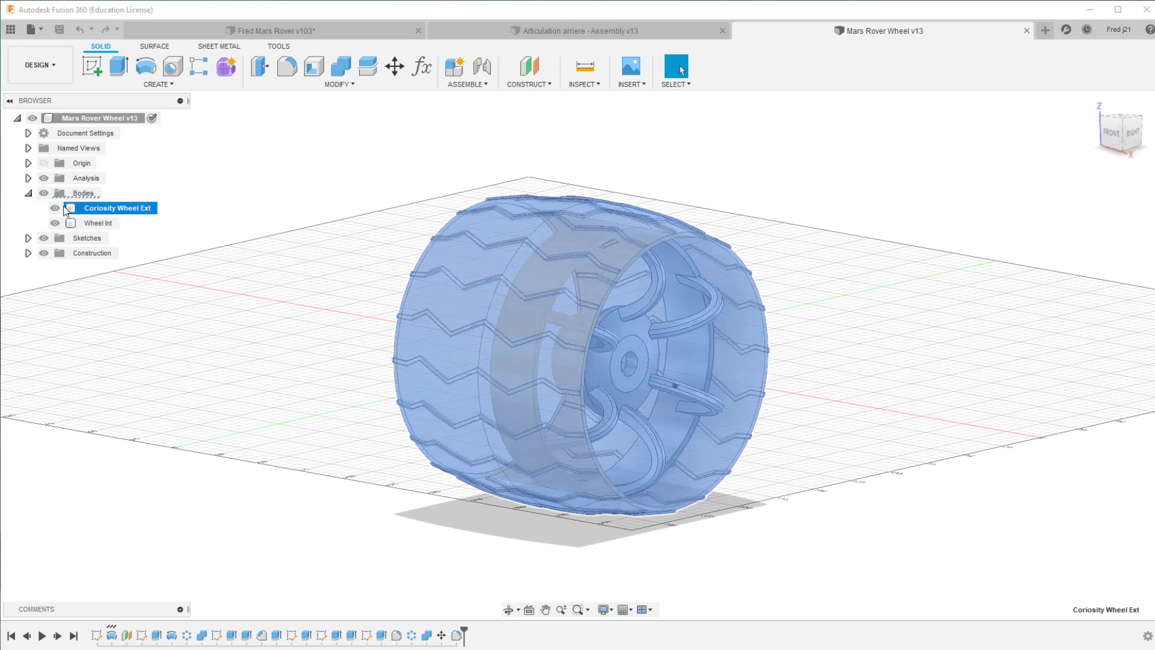
left_click(55, 208)
left_click(55, 223)
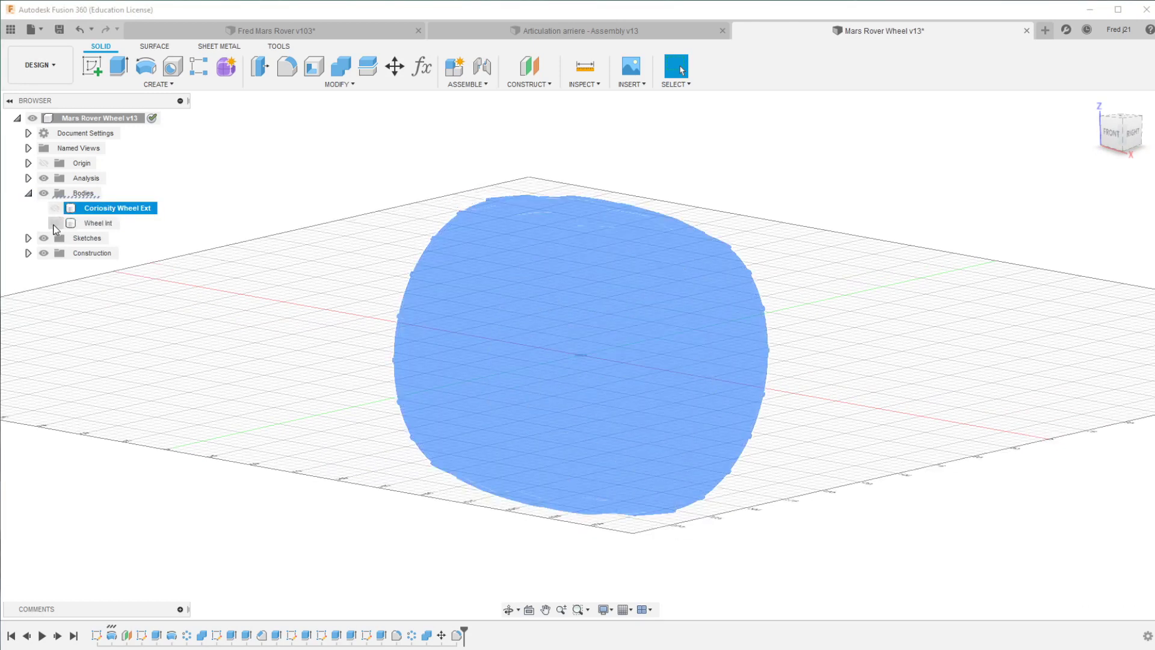
left_click(234, 252)
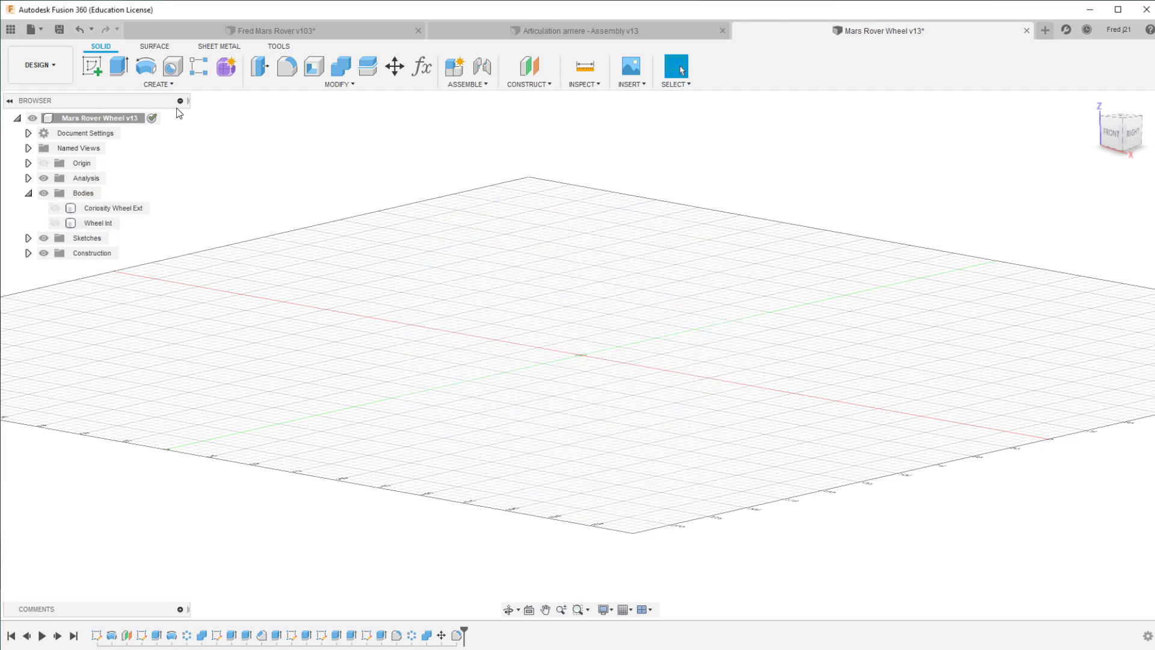
Sketch on the ground plane a horizontal line and a vertical construction line from the origin.
left_click(92, 66)
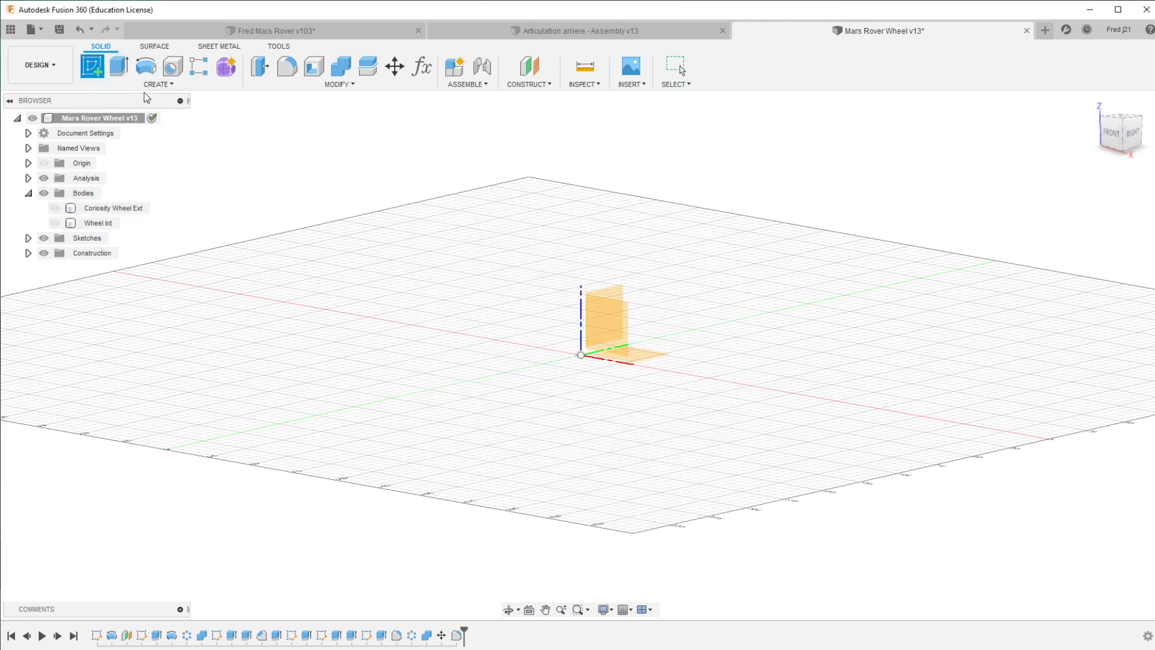
left_click(642, 364)
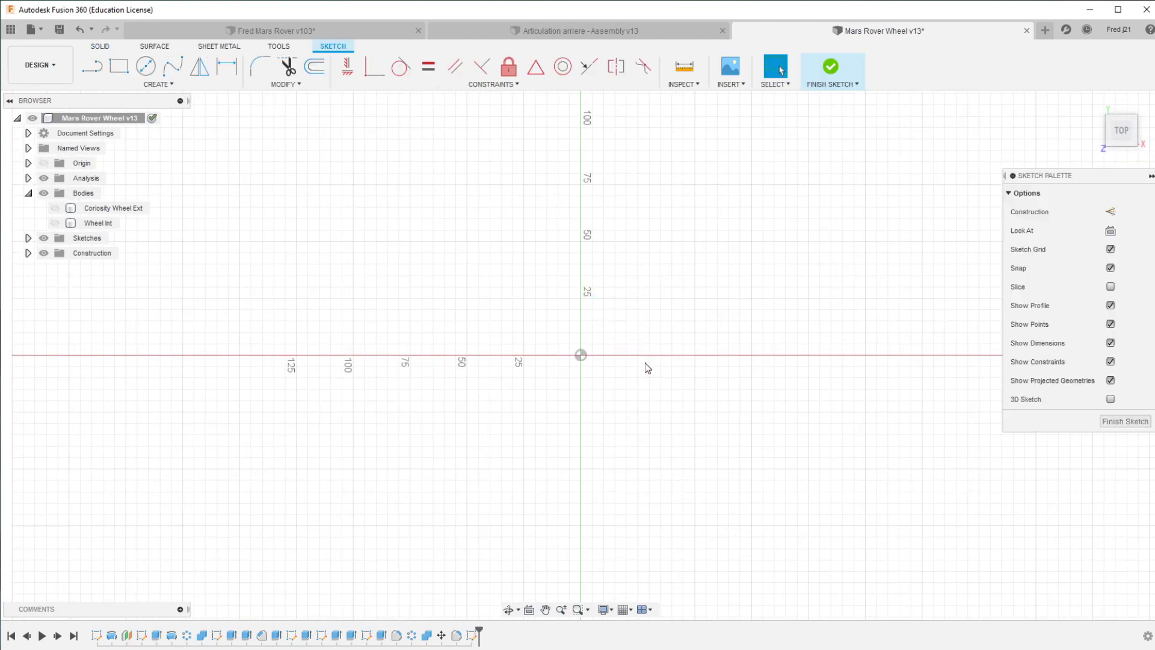
left_click(92, 66)
left_click(383, 201)
double_click(888, 200)
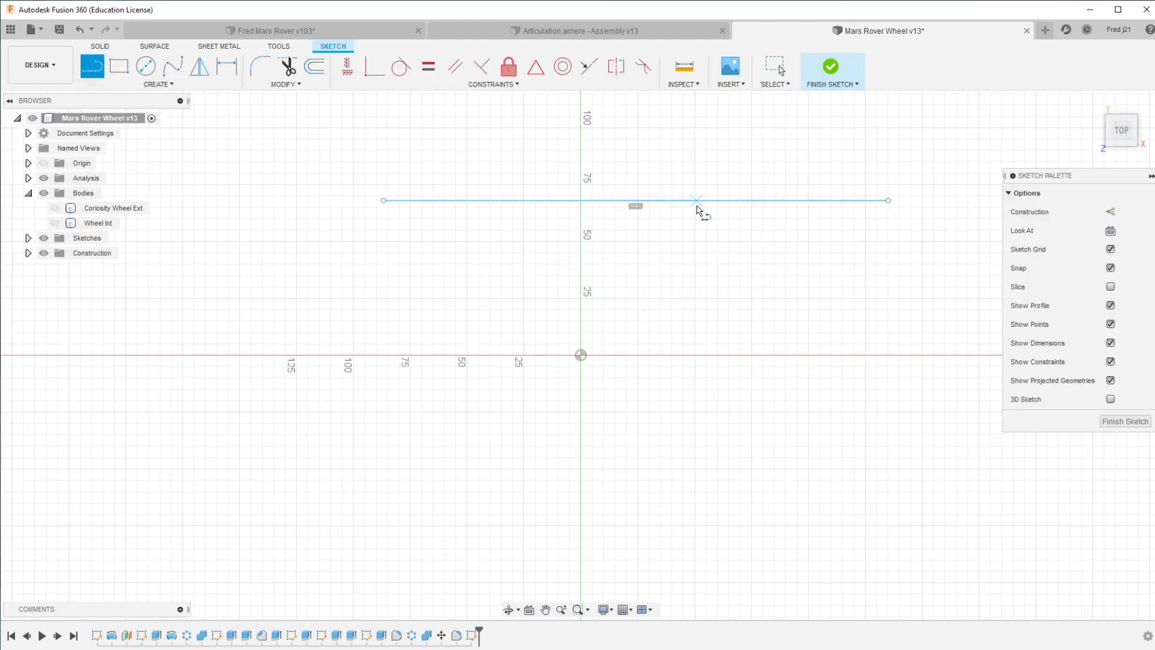
left_click(635, 201)
left_click(347, 67)
left_click(604, 289)
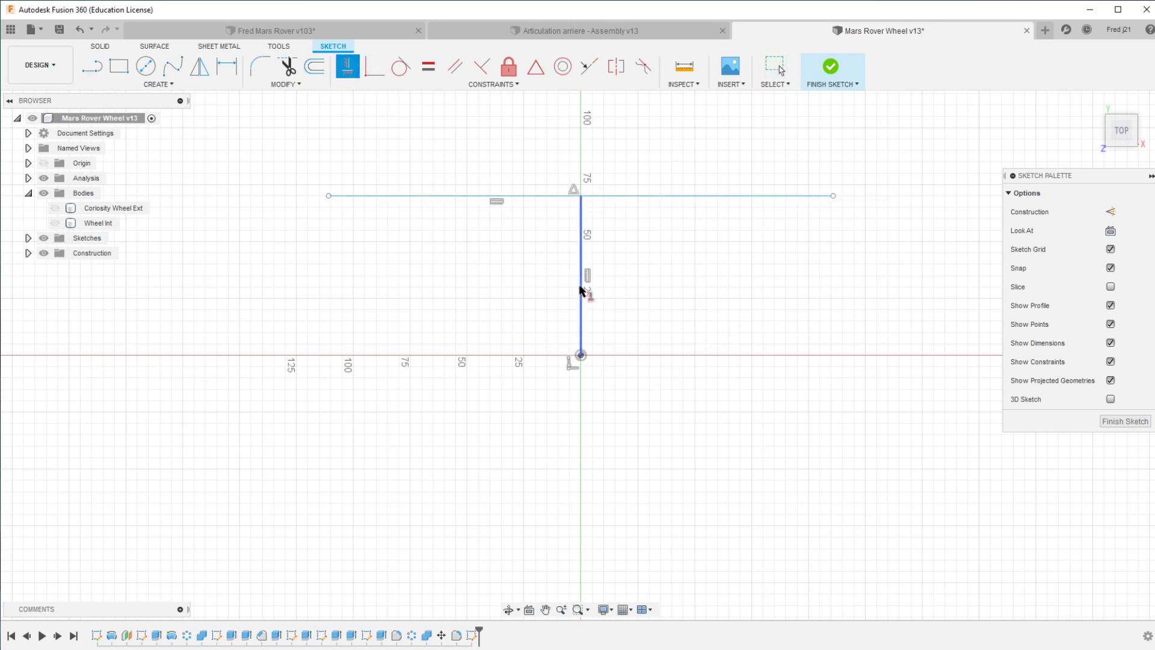
key("Escape")
Dimension the construction line to 60 mm and the horizontal line to 100 mm.
left_click(1110, 211)
key("d")
left_click(581, 271)
left_click(667, 284)
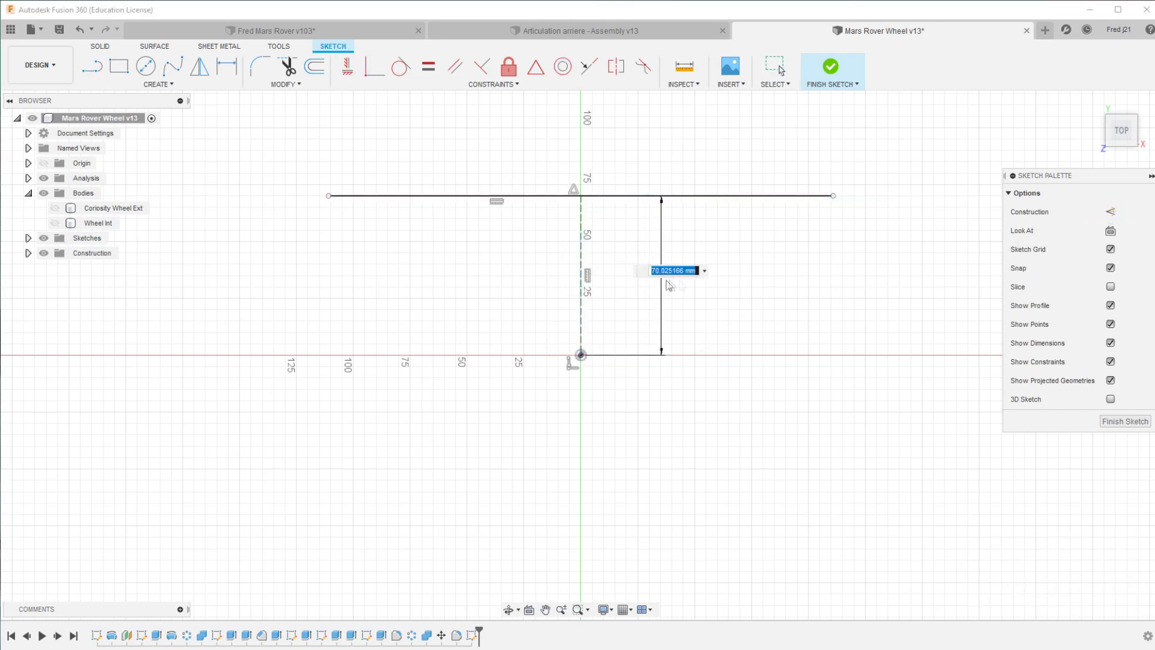
type("60")
key("Return")
left_click(704, 219)
left_click(728, 286)
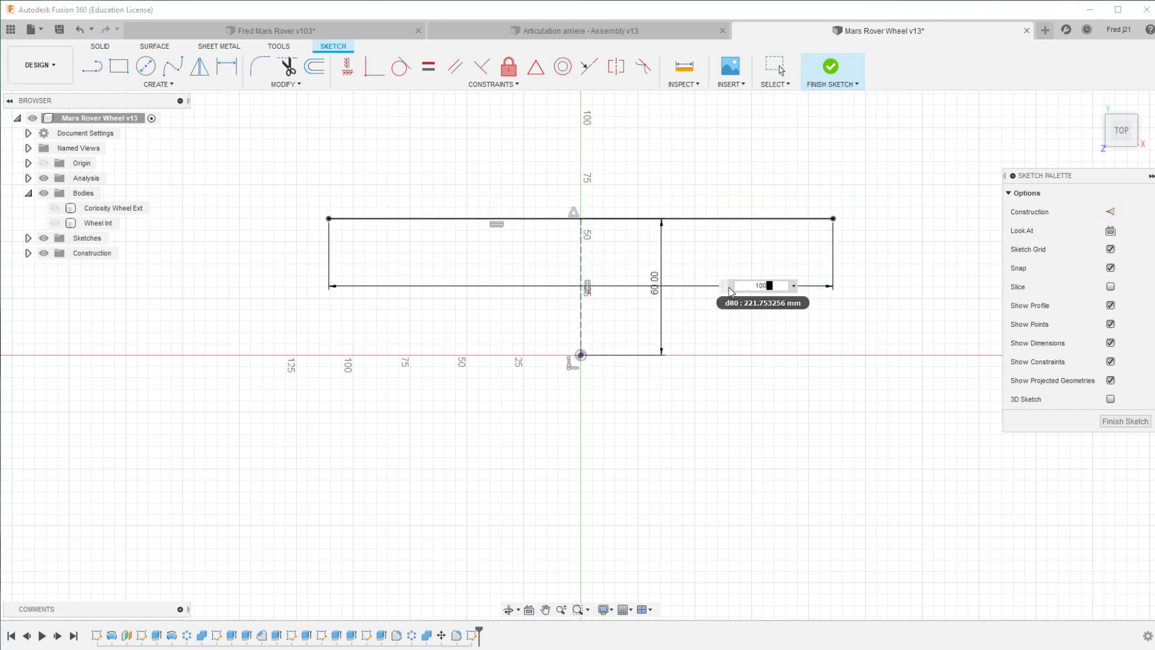
type("100")
key("Return")
scroll(584, 185, "up", 5)
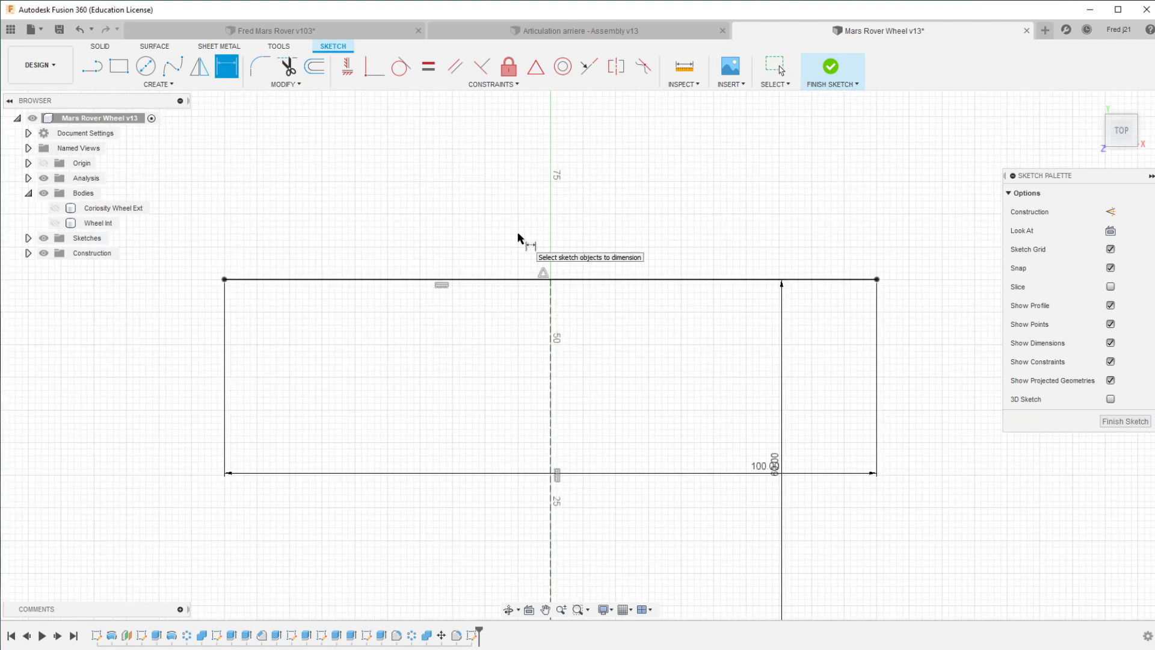
Draw 2 mm vertical lines at both ends and a 6 mm line at the centre.
left_click(224, 279)
type("2")
key("Return")
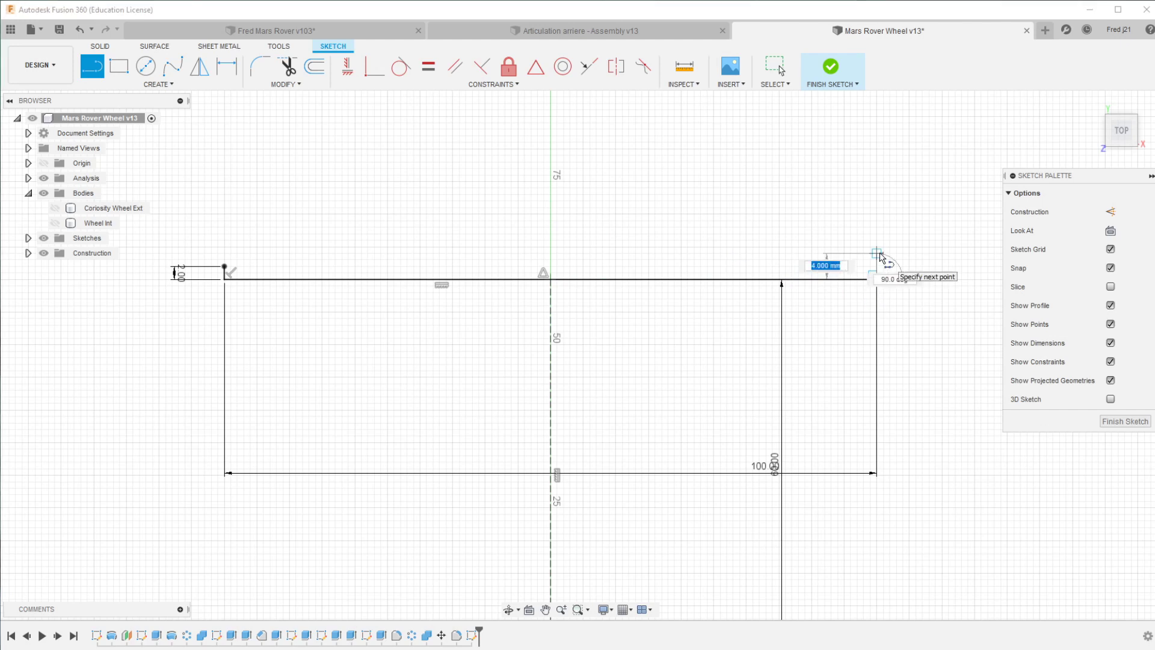
type("2")
key("Return")
key("Escape")
key("l")
left_click(550, 279)
key("6")
key("Return")
key("Escape")
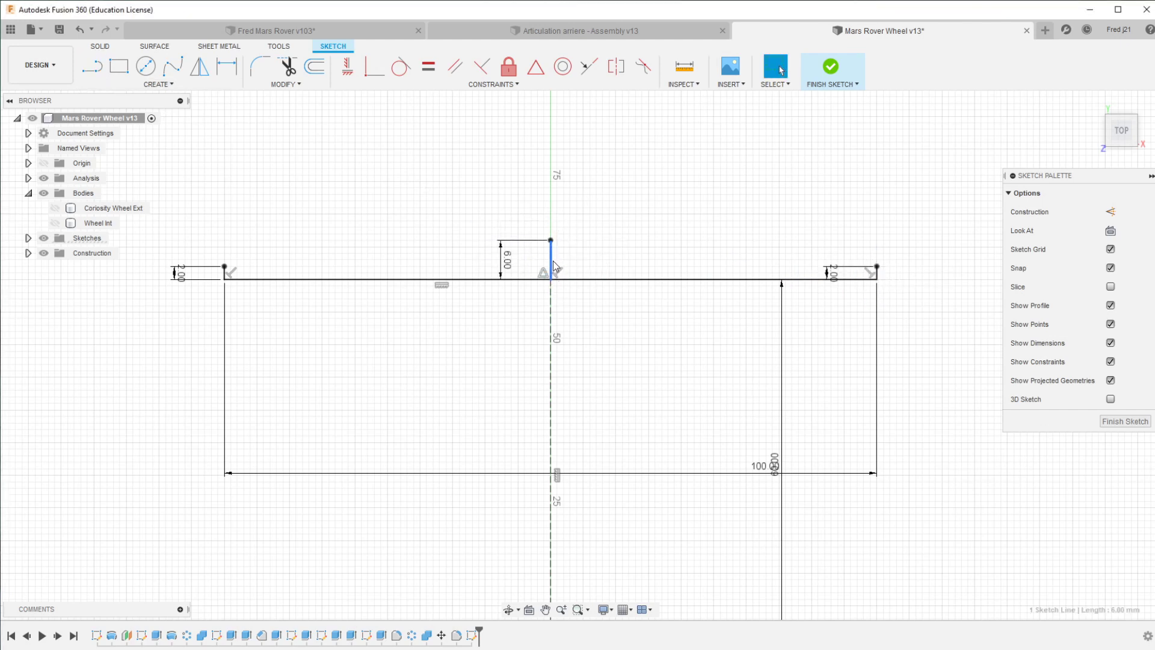
Fit a spline through the tops of the three vertical lines.
key("l")
left_click(224, 267)
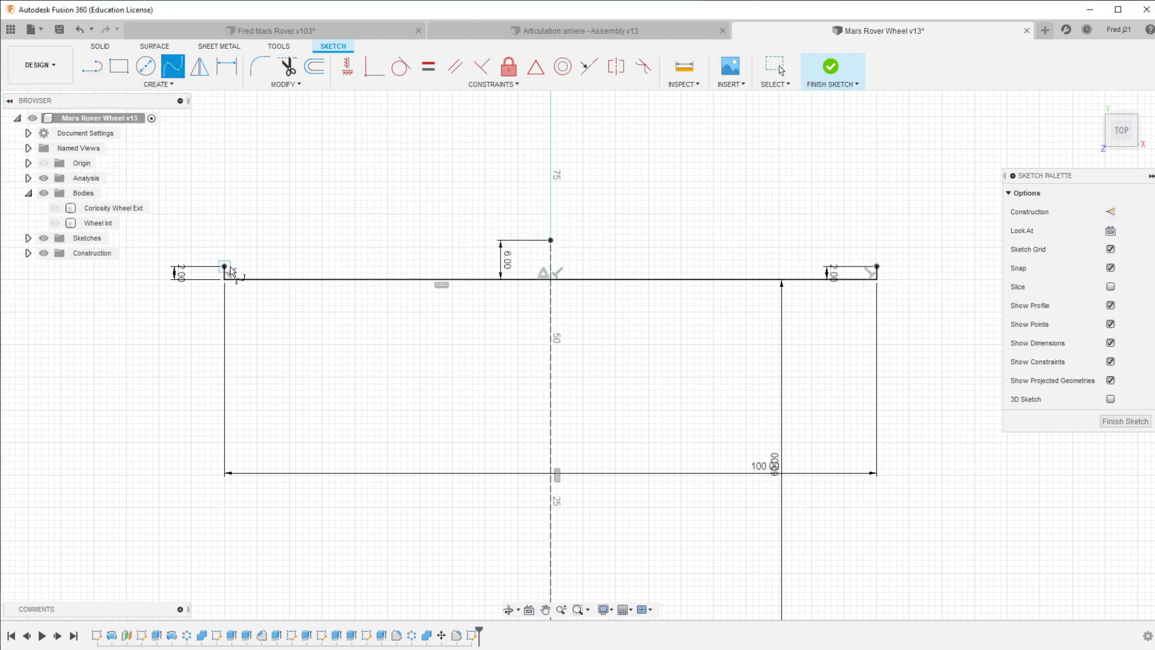
left_click(550, 241)
left_click(877, 267)
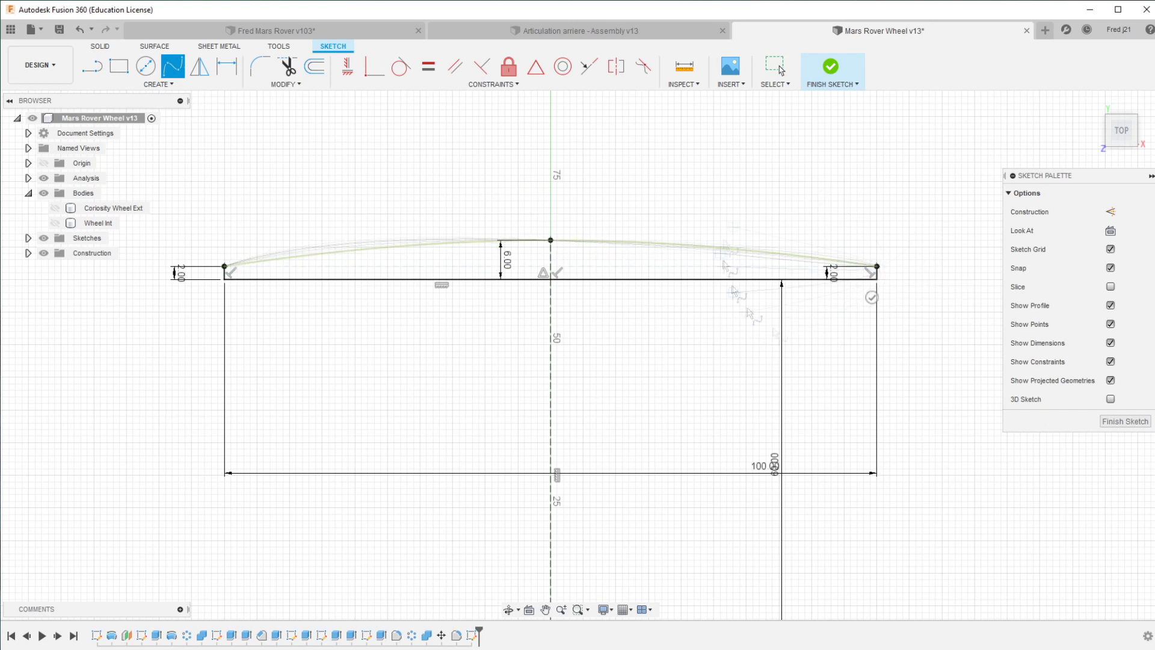
key("Escape")
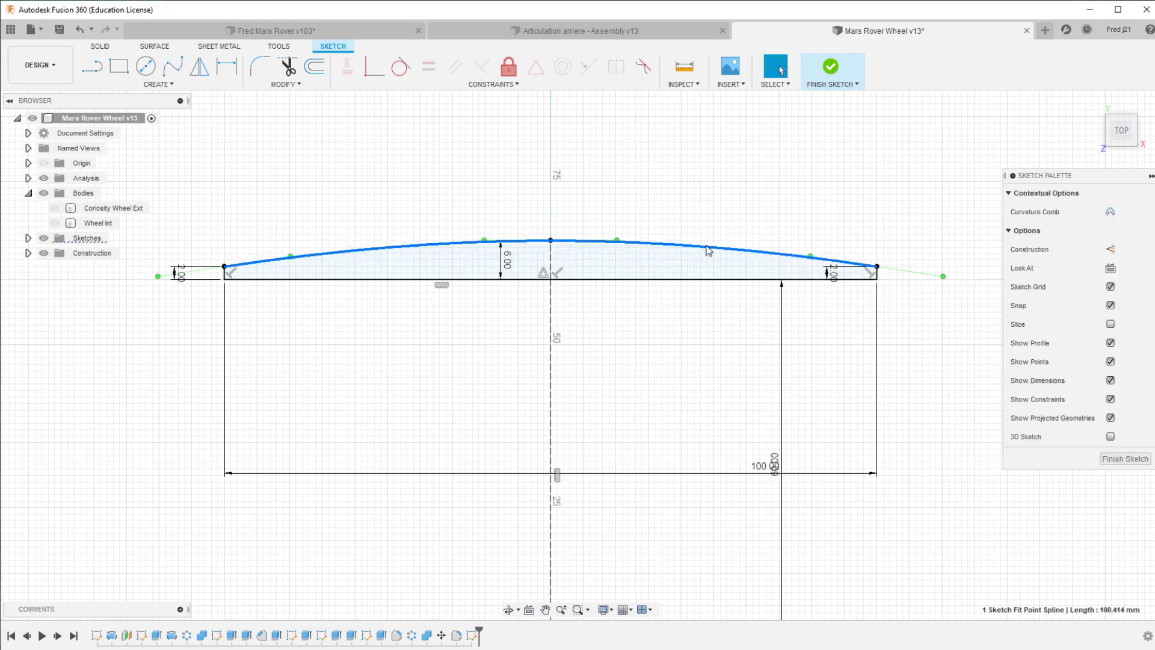
Copy the spline upward so it sits 8.469 mm above the original.
key("m")
left_click_drag(557, 244, 552, 184)
key("Return")
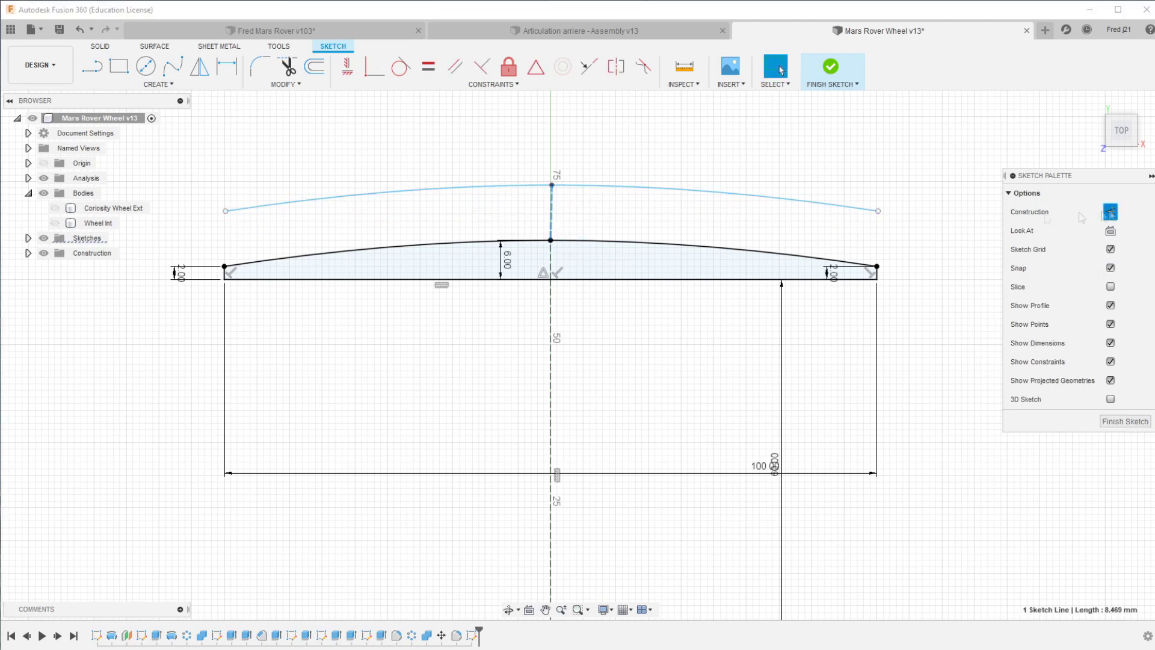
key("d")
left_click(666, 214)
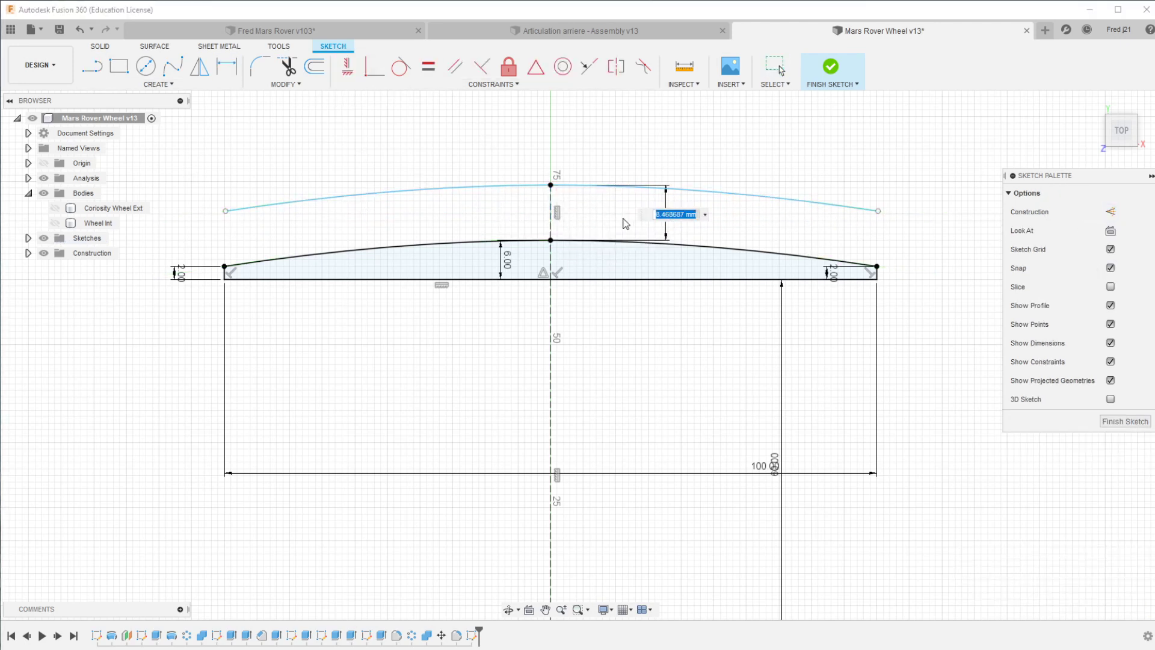
type("1")
key("Return")
key("Escape")
key("ctrl+z")
left_click_drag(637, 188, 726, 201)
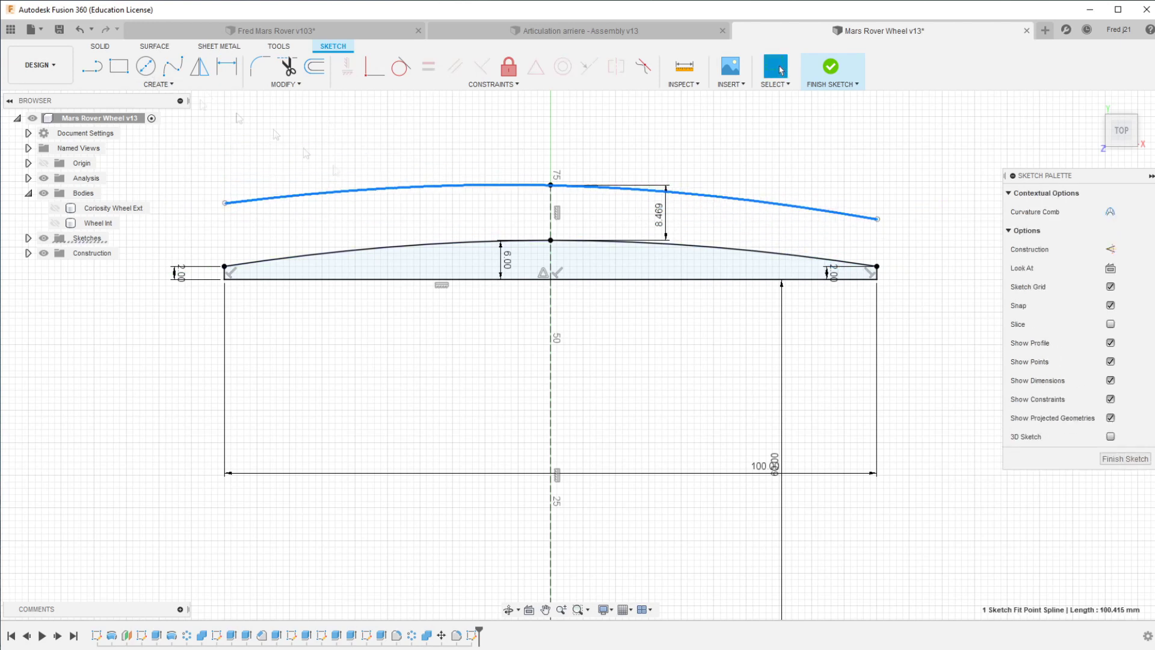
Join the two curves' ends with closing lines, deleting a stray right edge line.
key("l")
left_click(224, 203)
left_click(224, 266)
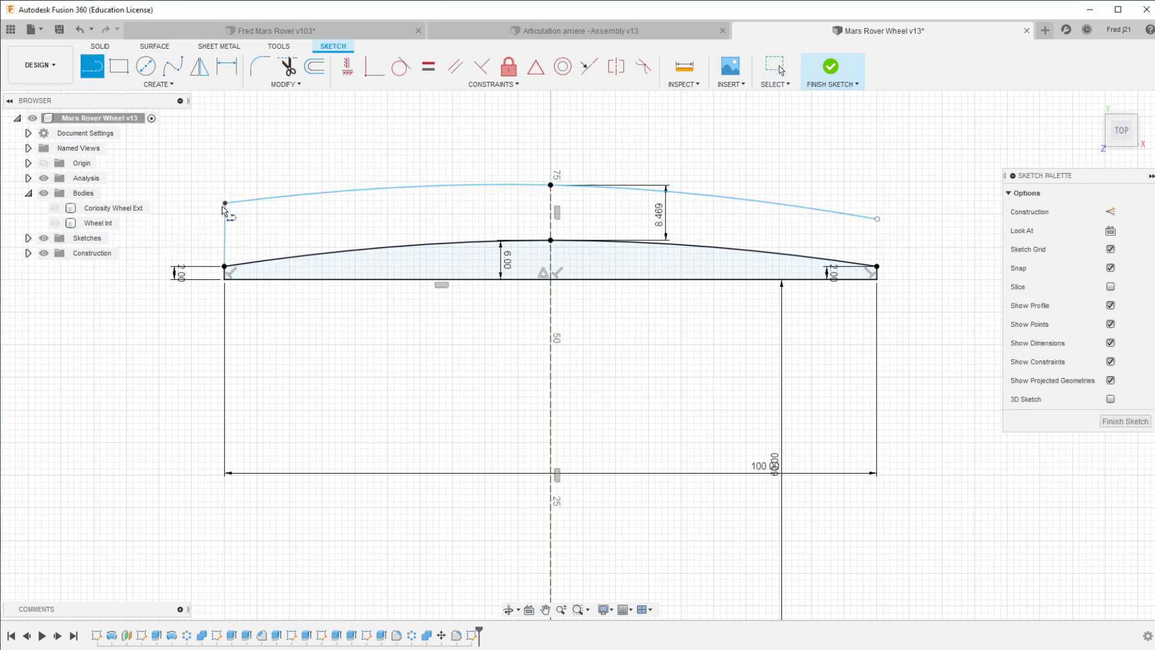
key("Escape")
key("d")
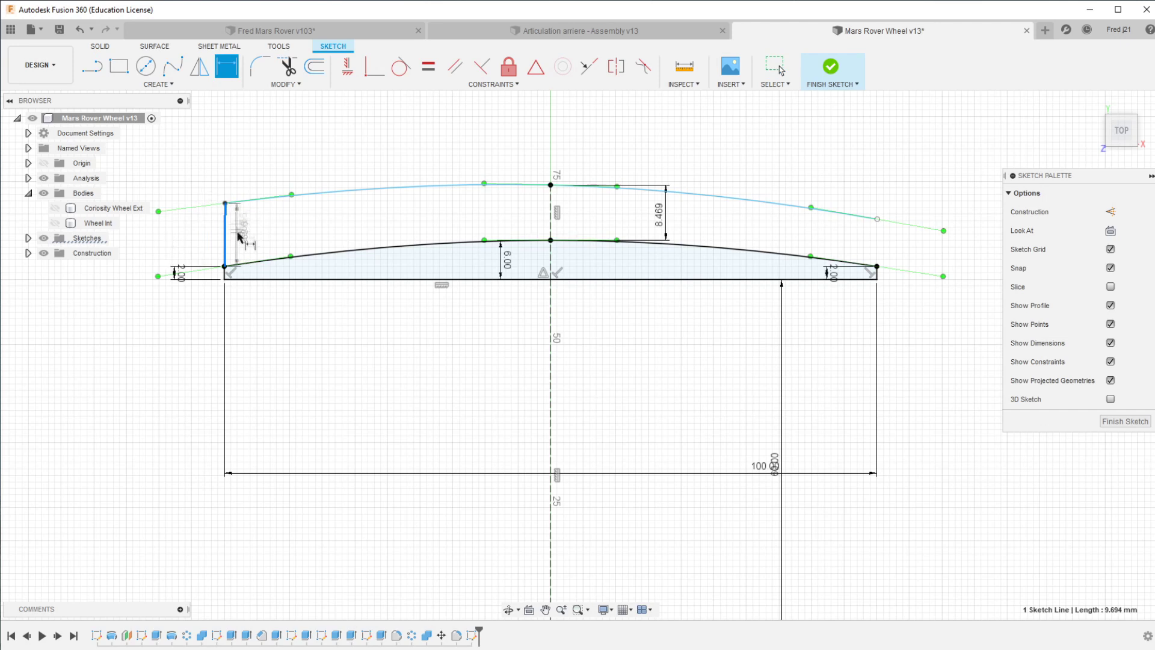
key("Escape")
key("l")
left_click(877, 219)
left_click(877, 266)
key("Escape")
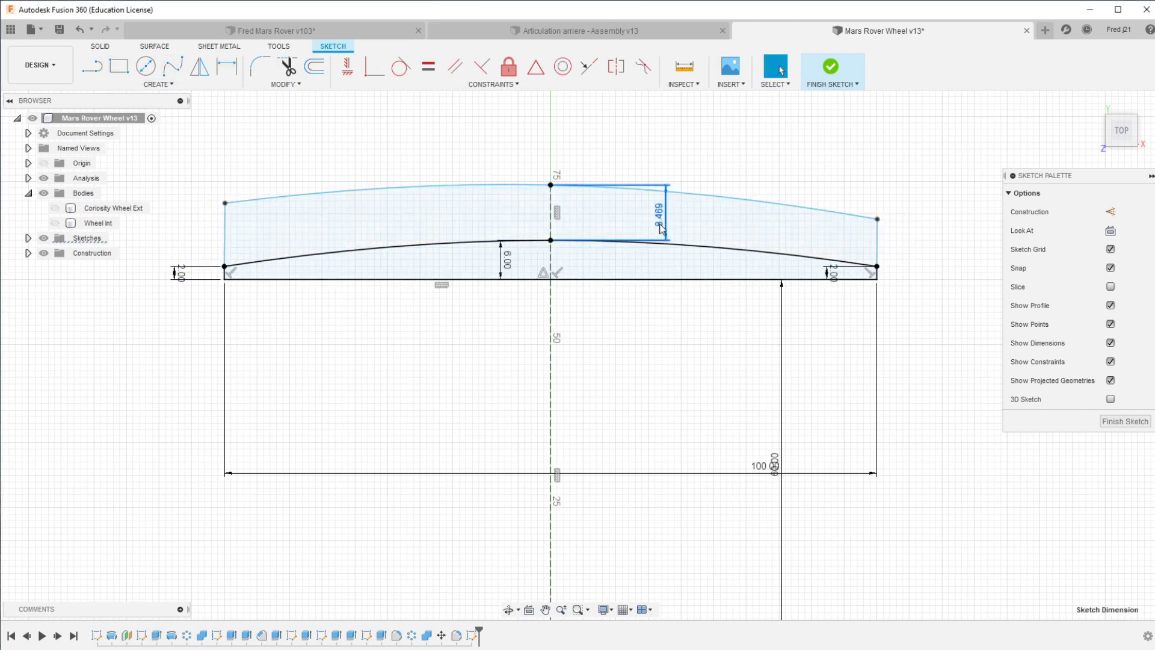
key("Escape")
key("Delete")
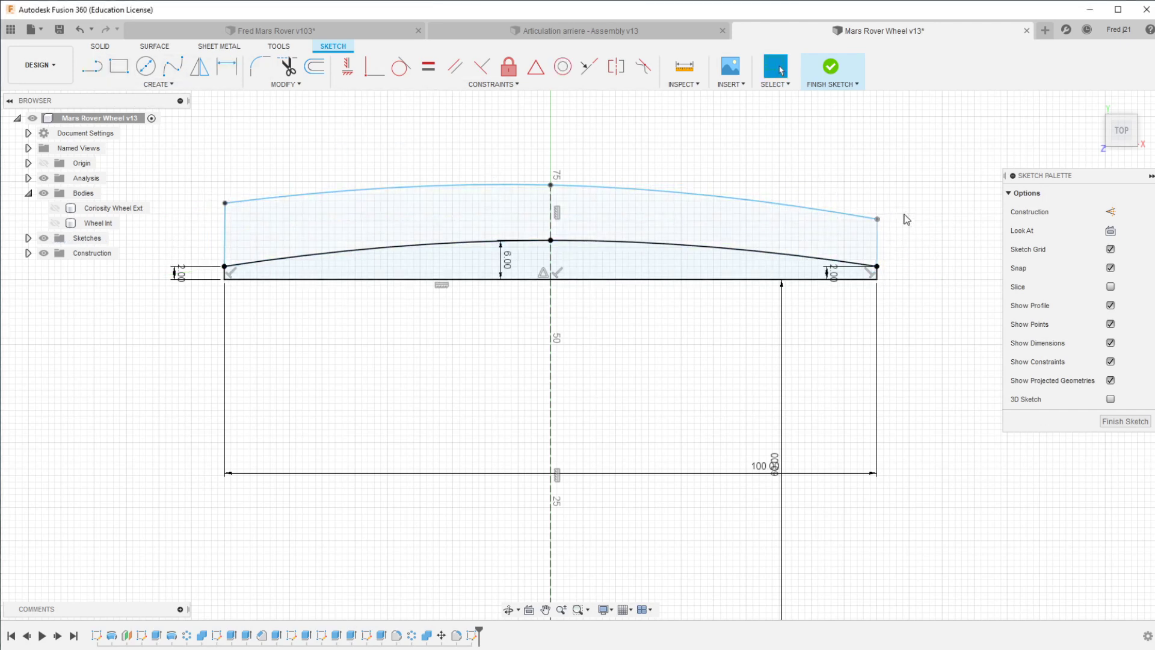
Set the right end edge height to 1 mm and hide the sketch dimensions.
key("d")
left_click(925, 255)
key("Return")
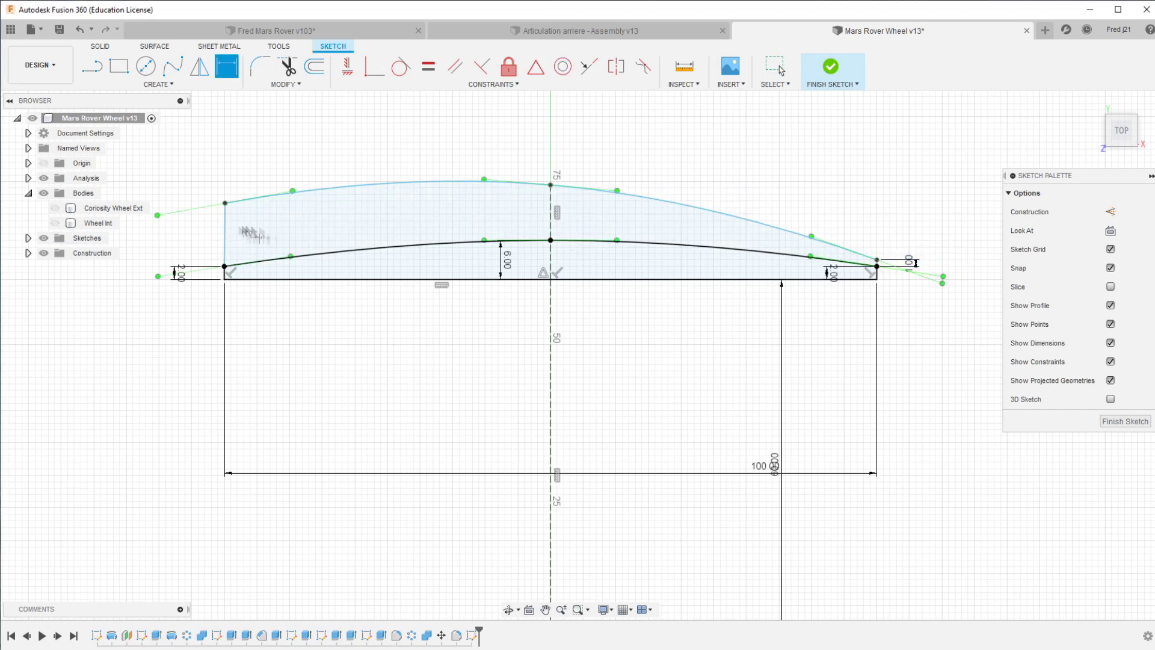
left_click(560, 228)
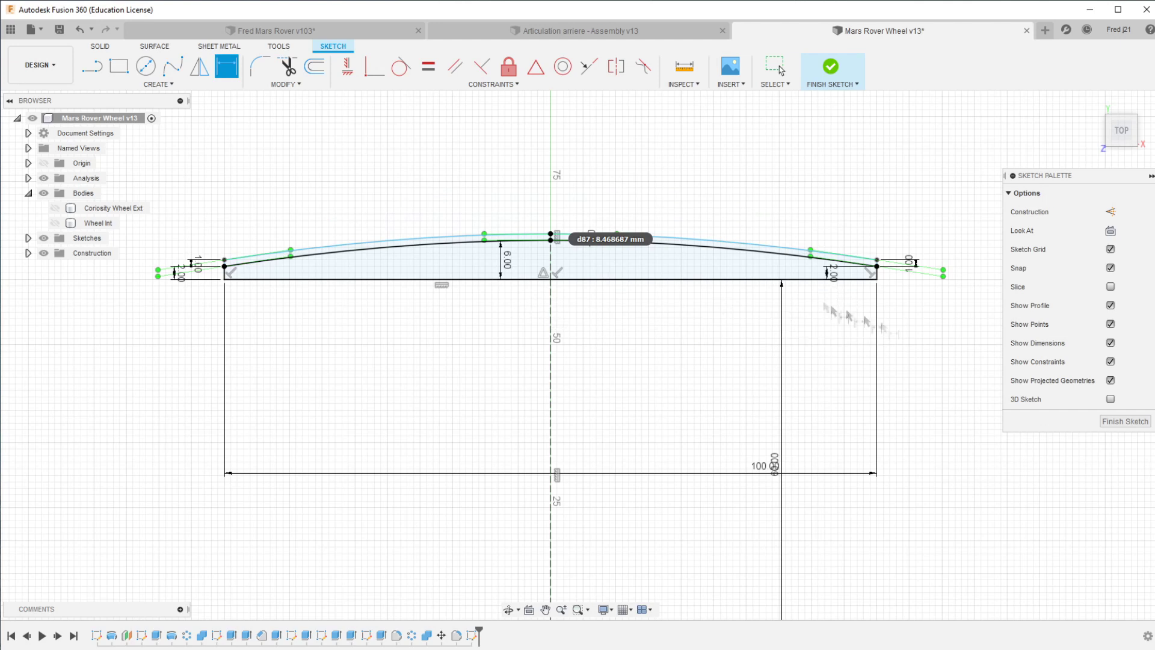
key("Escape")
left_click(1110, 343)
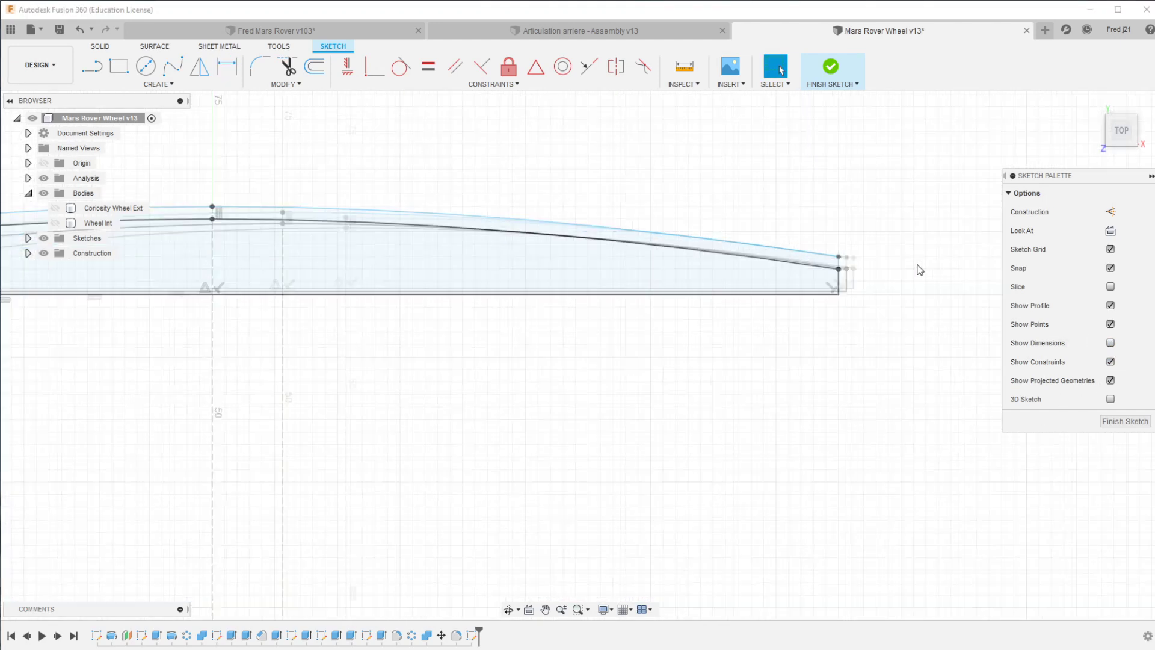
scroll(901, 260, "up", 5)
Add short 2 mm lines at the profile's right and left ends.
key("l")
left_click(791, 258)
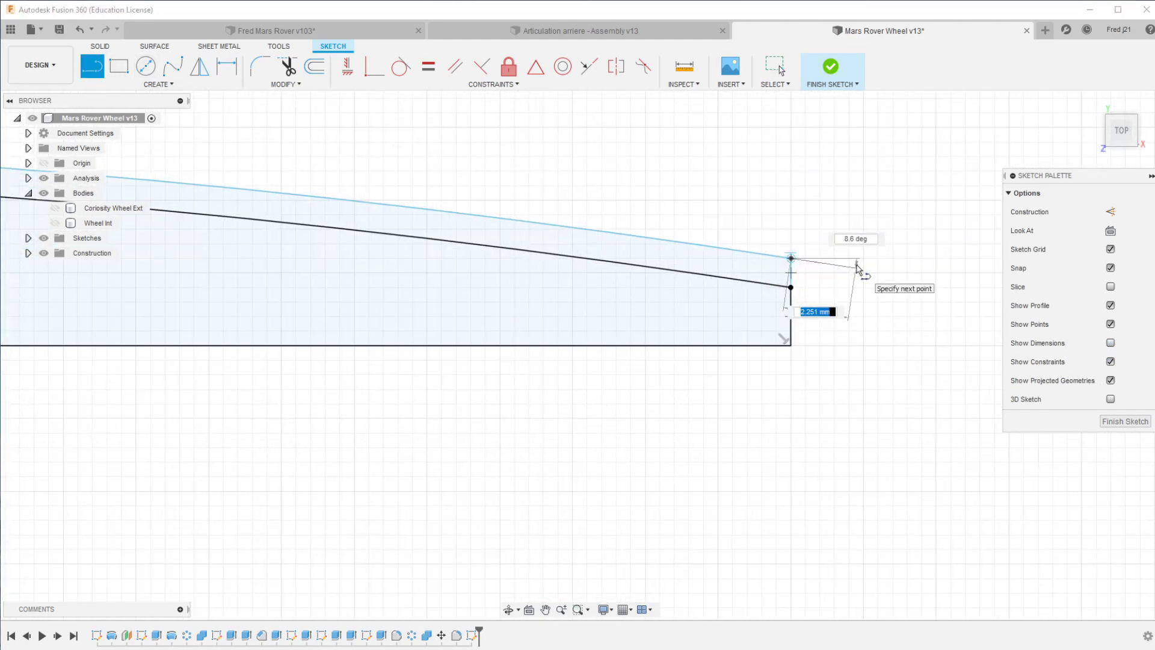
left_click(856, 267)
key("Escape")
middle_click_drag(583, 453, 570, 389)
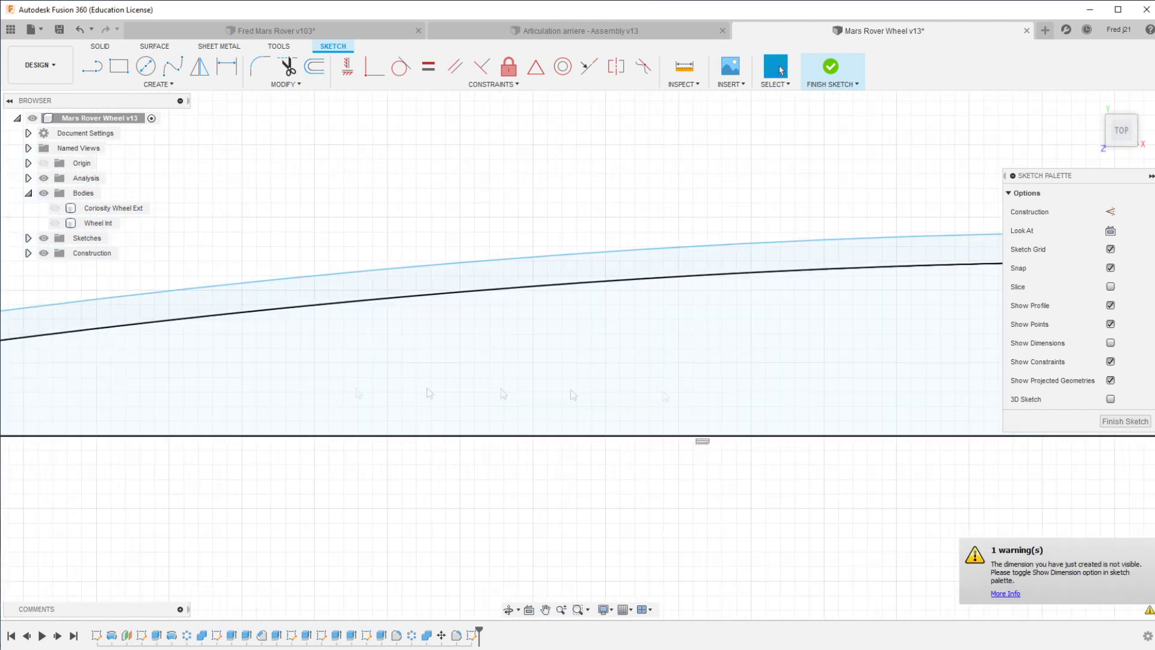
left_click(96, 71)
left_click(352, 353)
type("2.583")
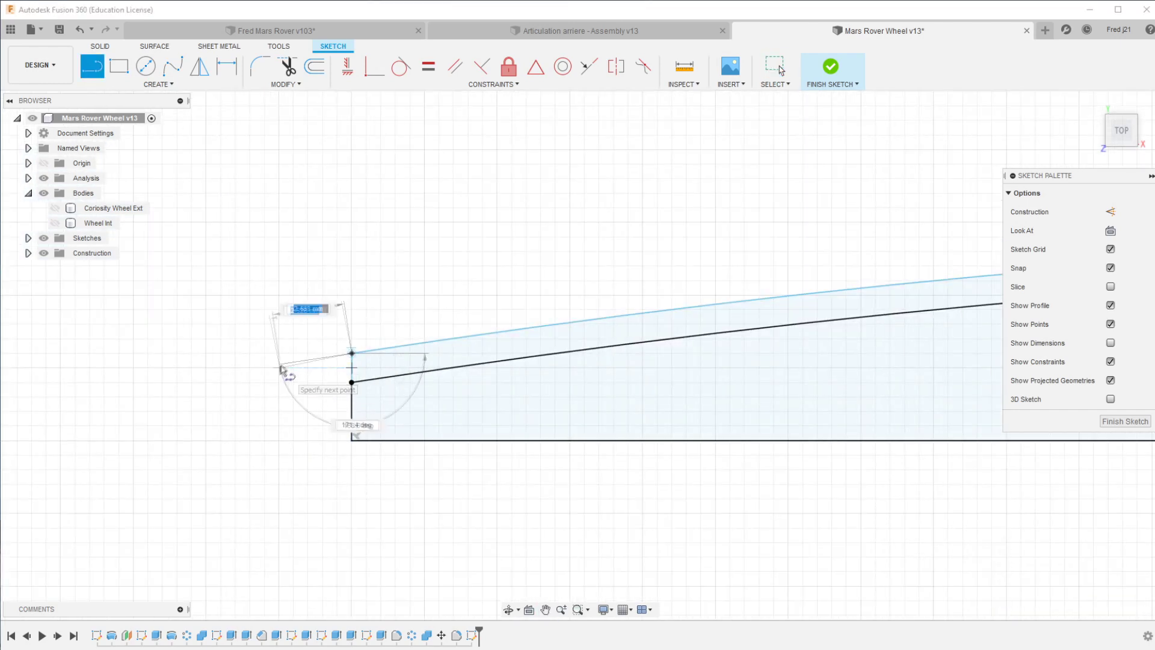
key("Tab")
left_click(282, 369)
key("Escape")
key("F6")
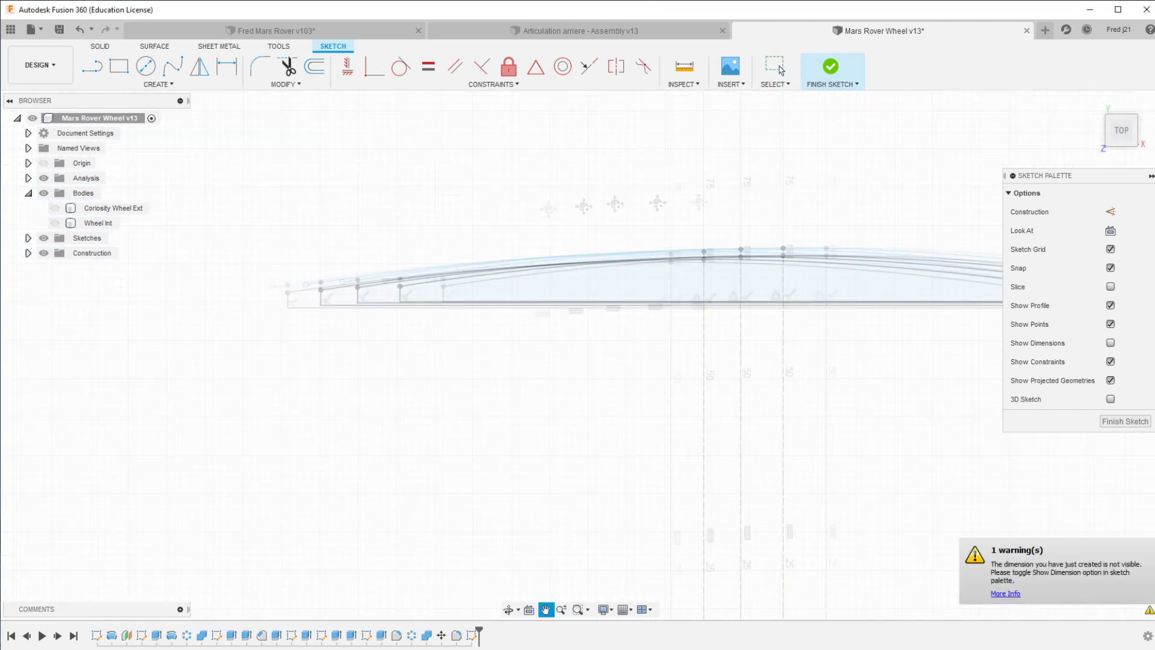
Draw 15 mm angled lines flaring out at both ends of the profile.
key("l")
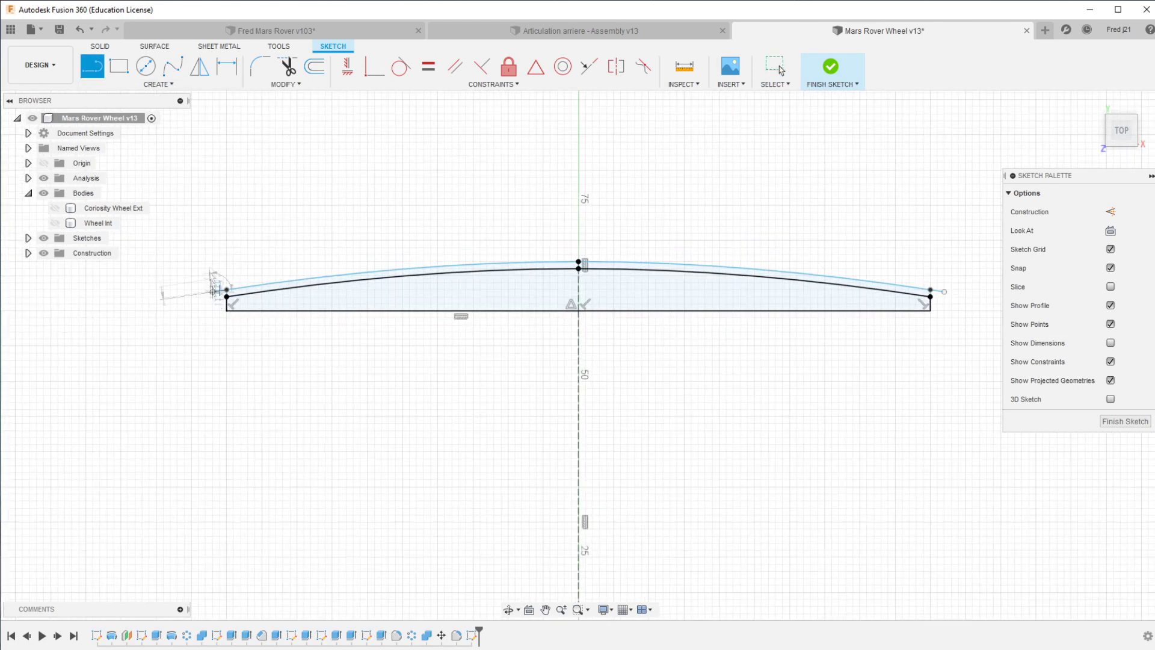
type("15")
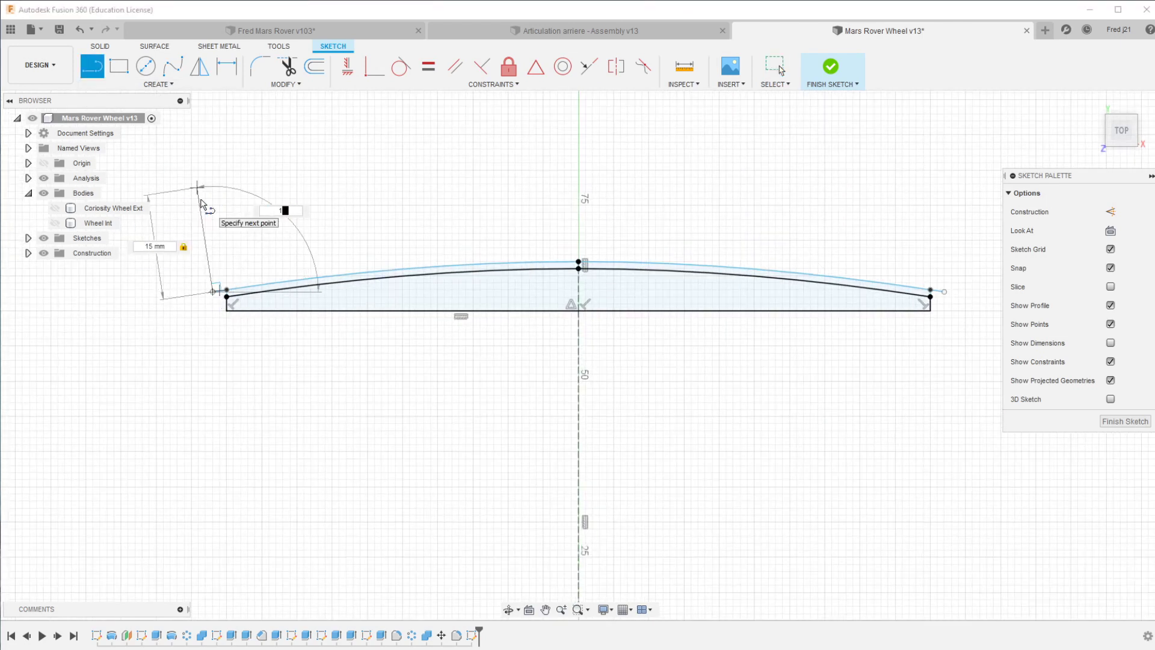
type("20")
key("Return")
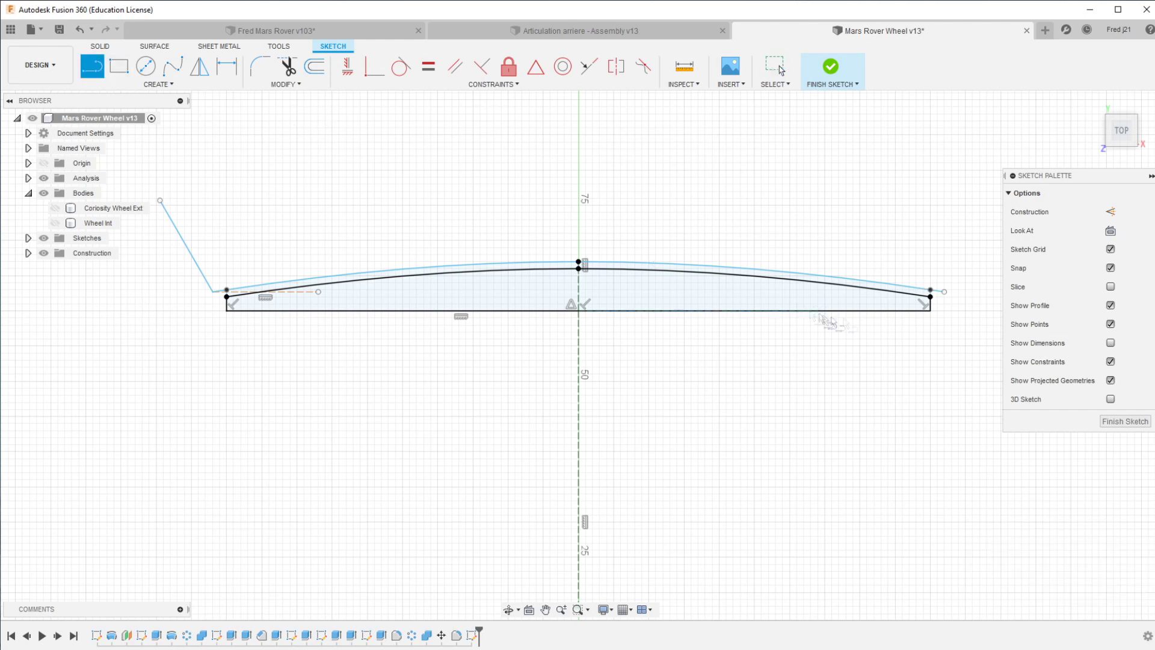
left_click(943, 291)
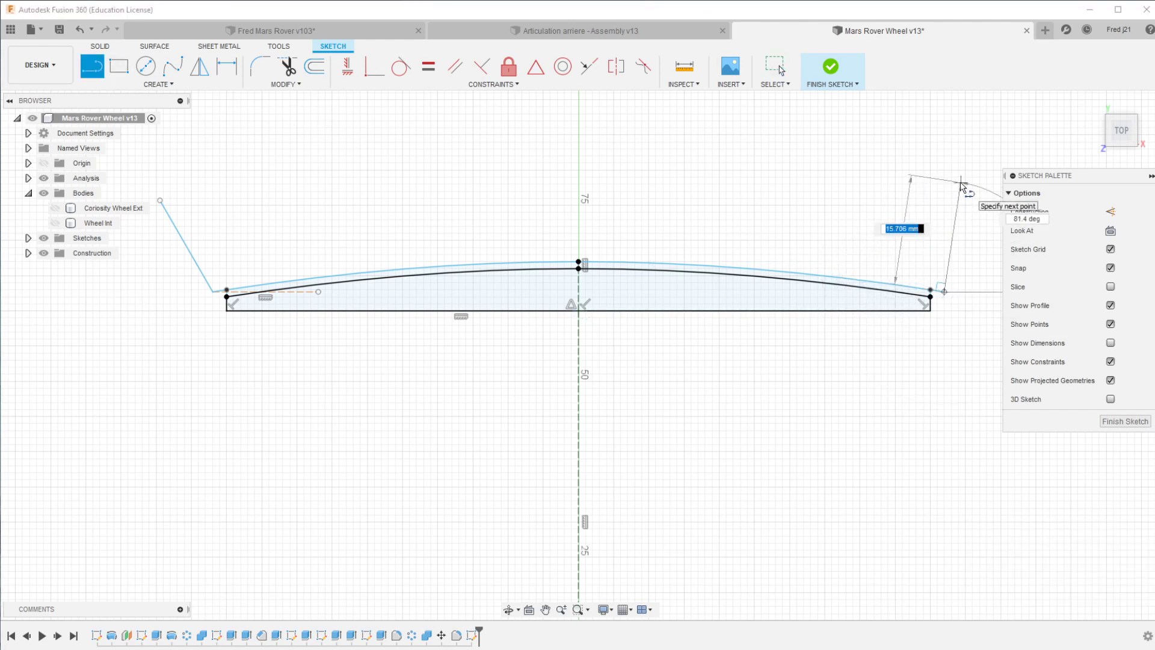
type("5")
key("Tab")
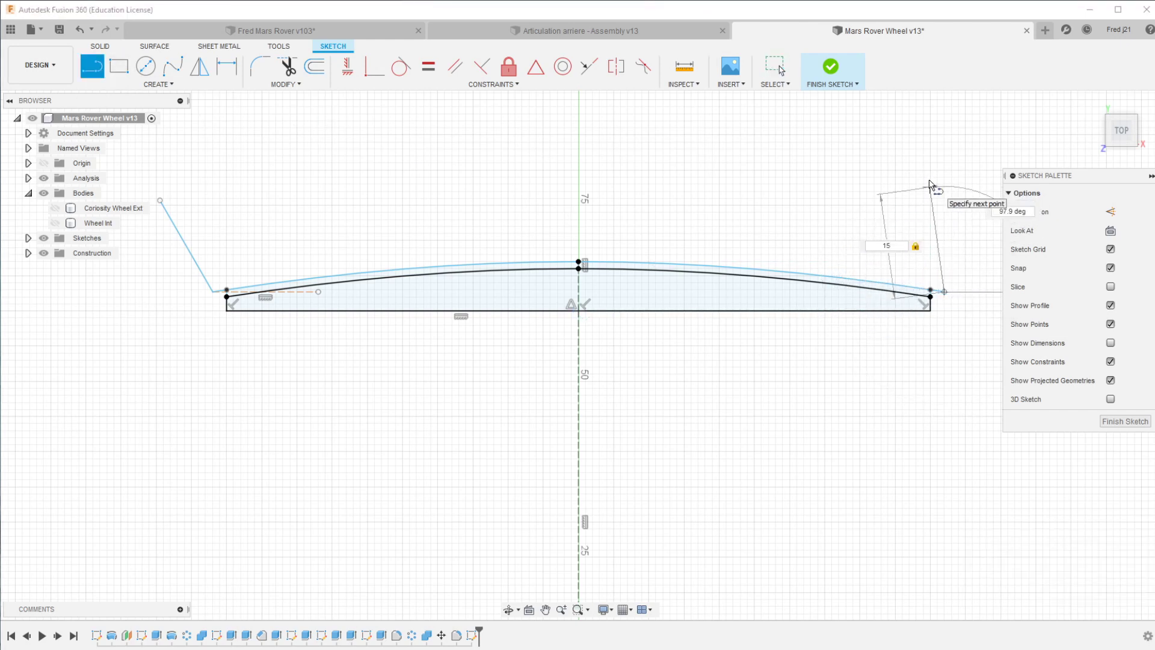
mouse_move(989, 191)
middle_mouse_down()
mouse_move(758, 240)
mouse_move(958, 277)
middle_mouse_up()
key("Return")
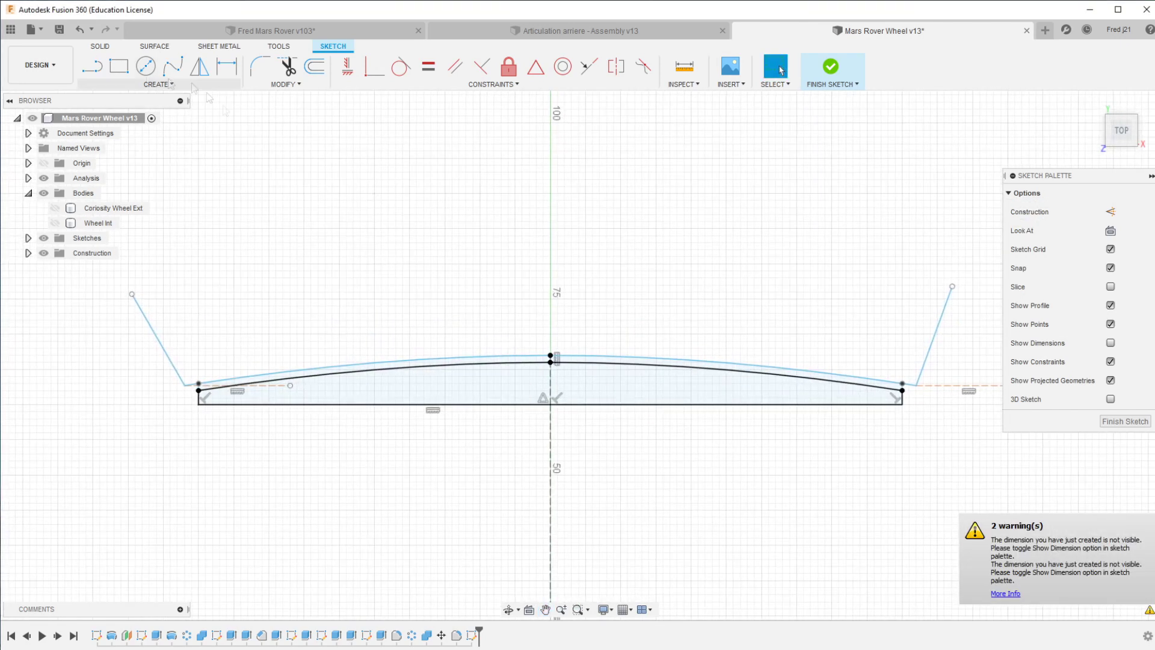
Join the angled lines' tops with an arched spline through the centre and finish the sketch.
left_click(173, 66)
left_click(132, 295)
left_click(550, 214)
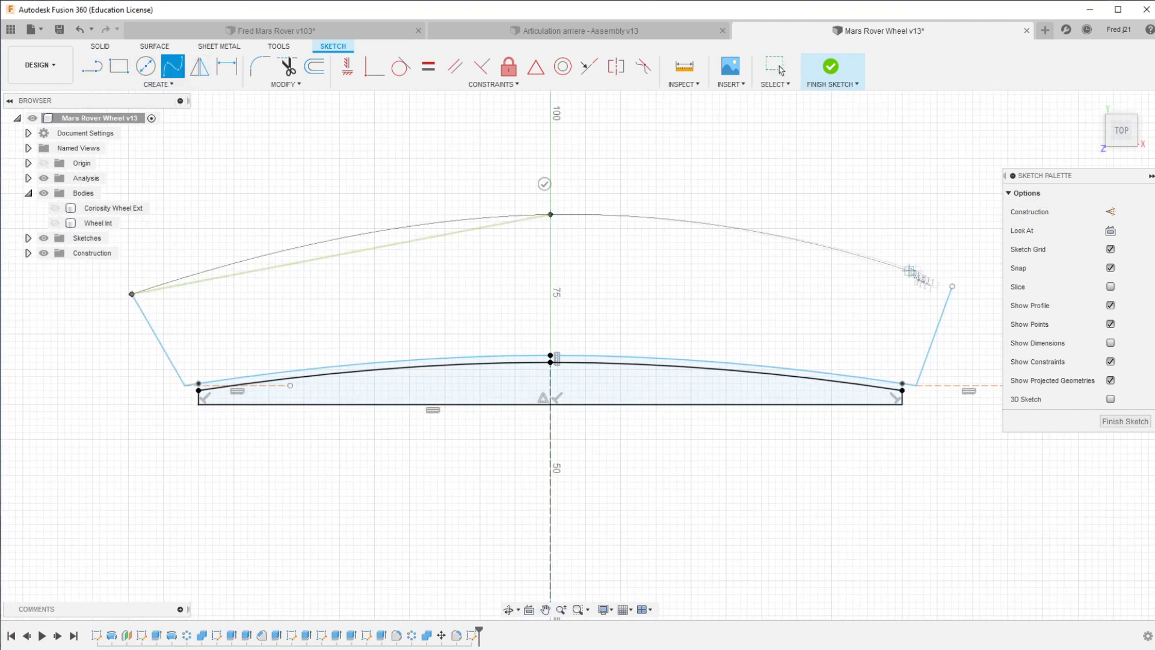
left_click(952, 286)
key("Return")
left_click(1125, 421)
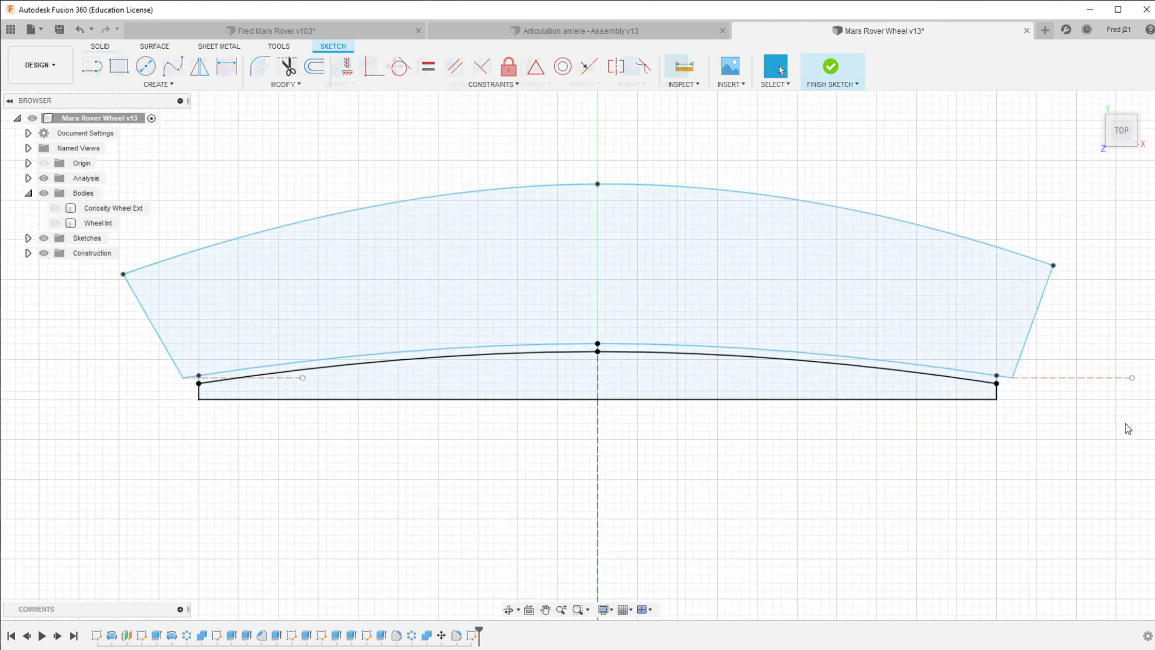
left_click(156, 84)
Revolve the closed profile 360° around the X axis into the Body32 tire shell.
left_click(123, 175)
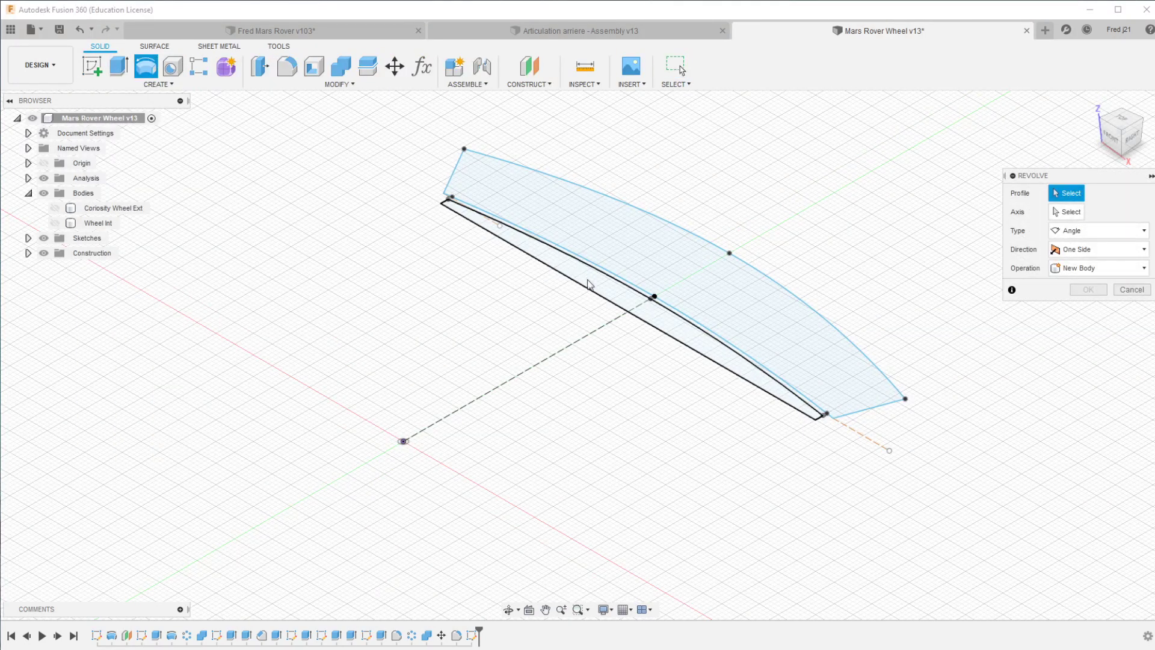
left_click(590, 282)
left_click(427, 465)
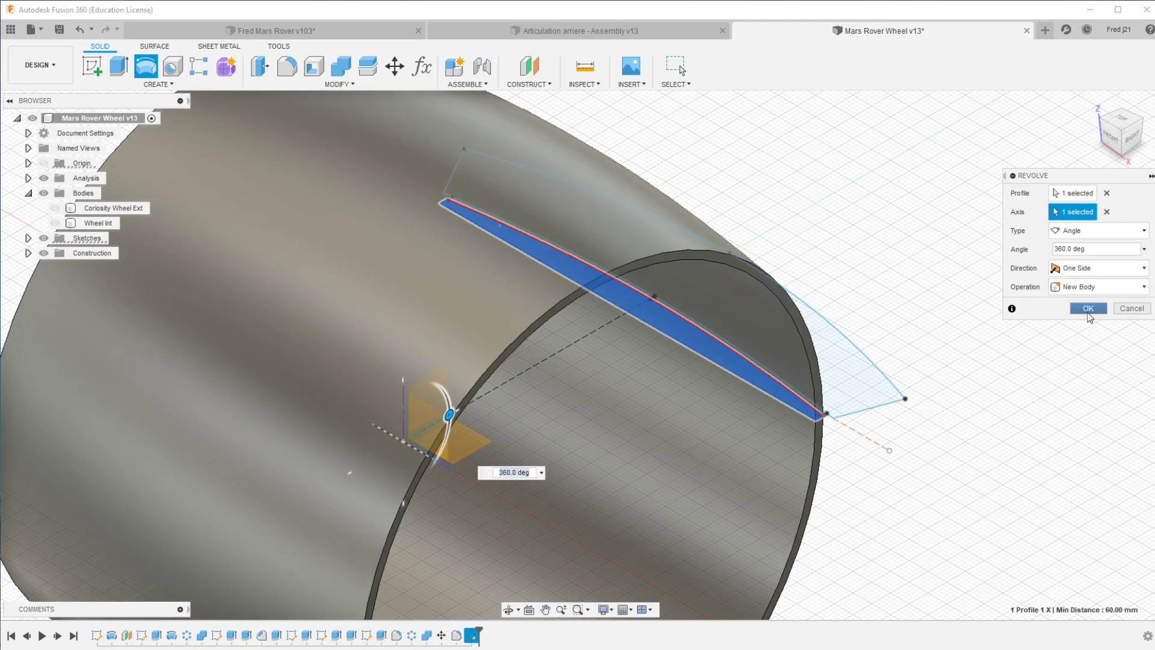
left_click(1088, 307)
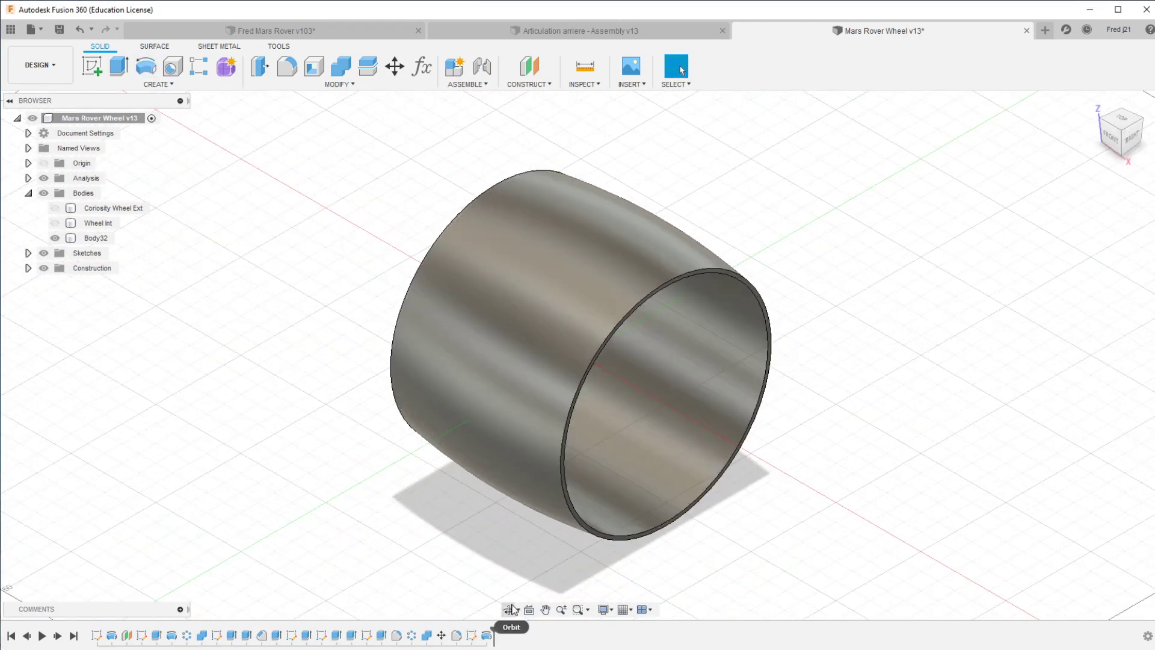
left_click(508, 609)
mouse_move(480, 560)
left_mouse_down()
mouse_move(500, 544)
mouse_move(418, 499)
mouse_move(477, 532)
mouse_move(455, 543)
left_mouse_up()
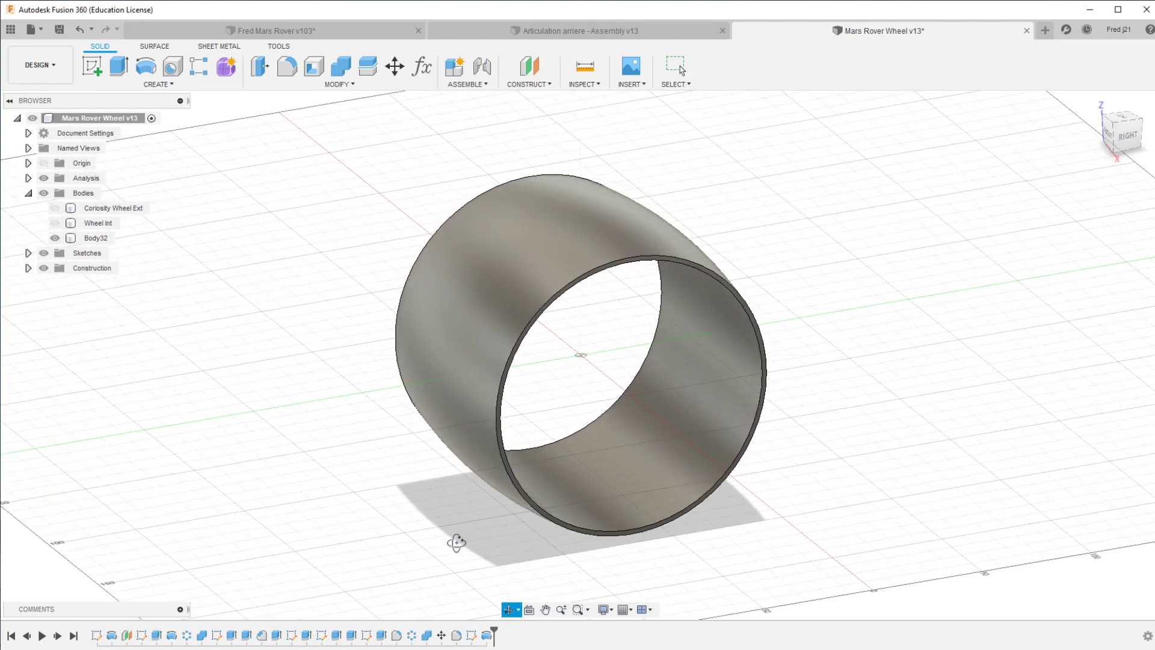
Create an offset construction plane 60.5 mm from the XY plane.
left_click(531, 69)
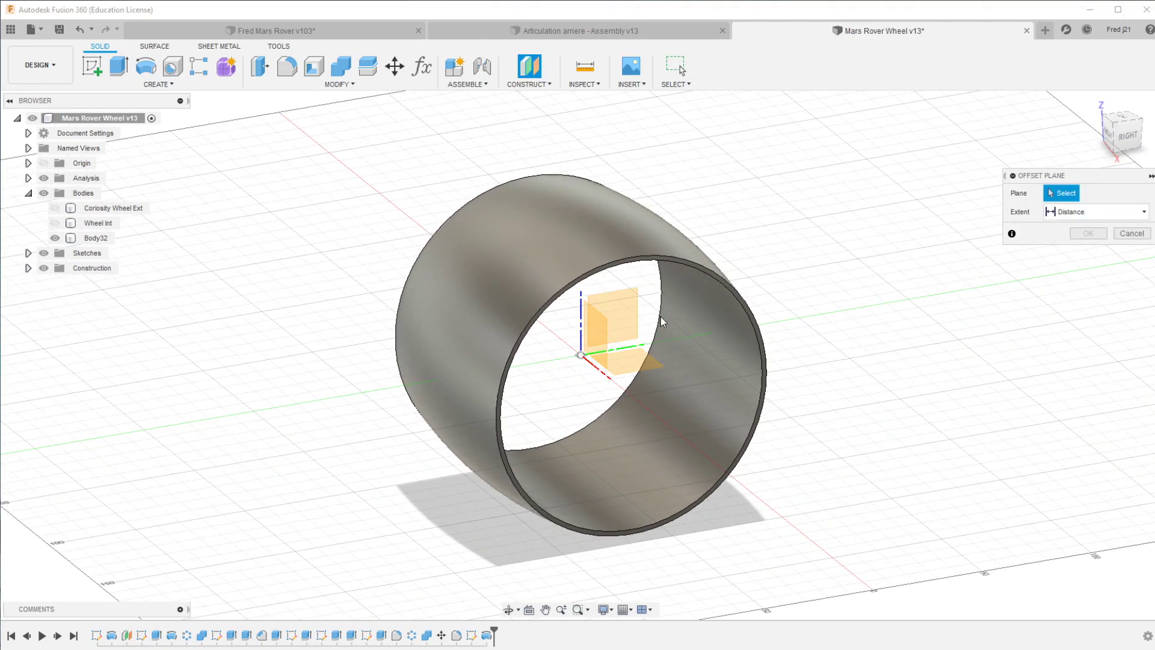
left_click(644, 371)
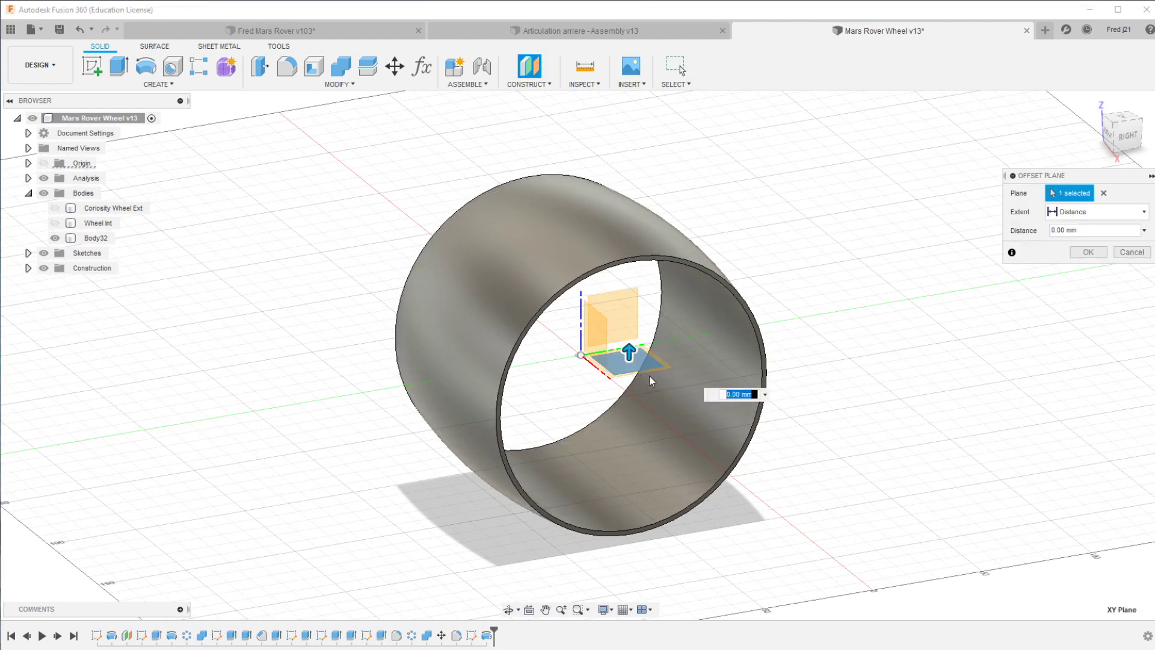
type("60.5")
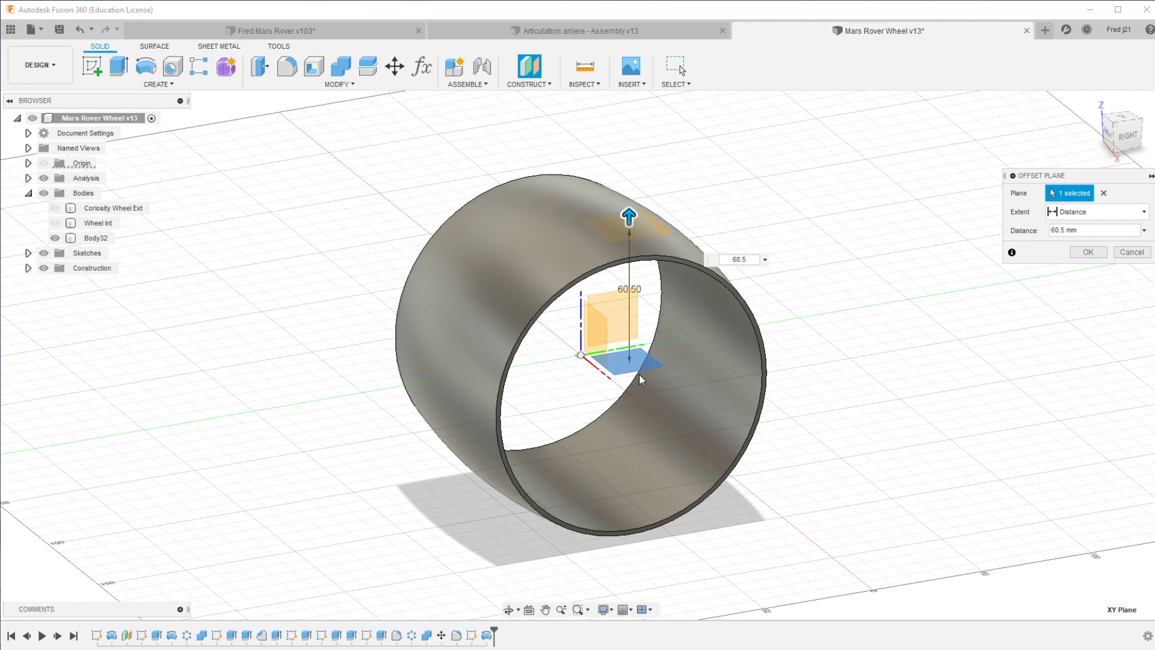
key("Return")
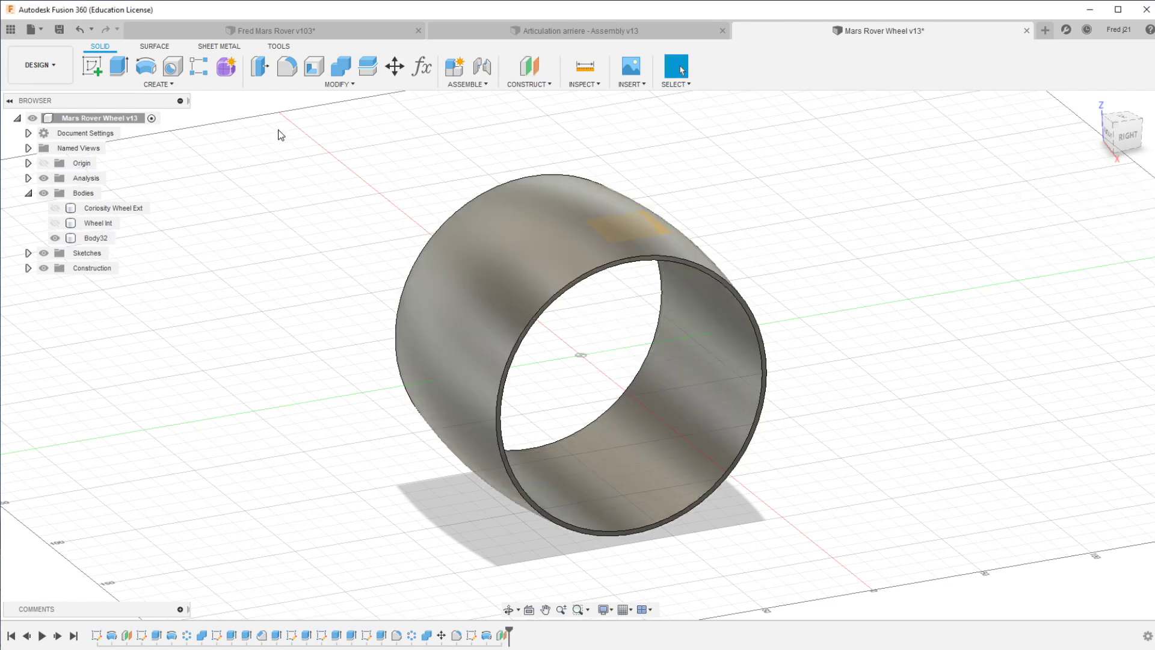
Sketch on the 60.5 mm plane, project both shell side edges, and hide Body32.
left_click(101, 71)
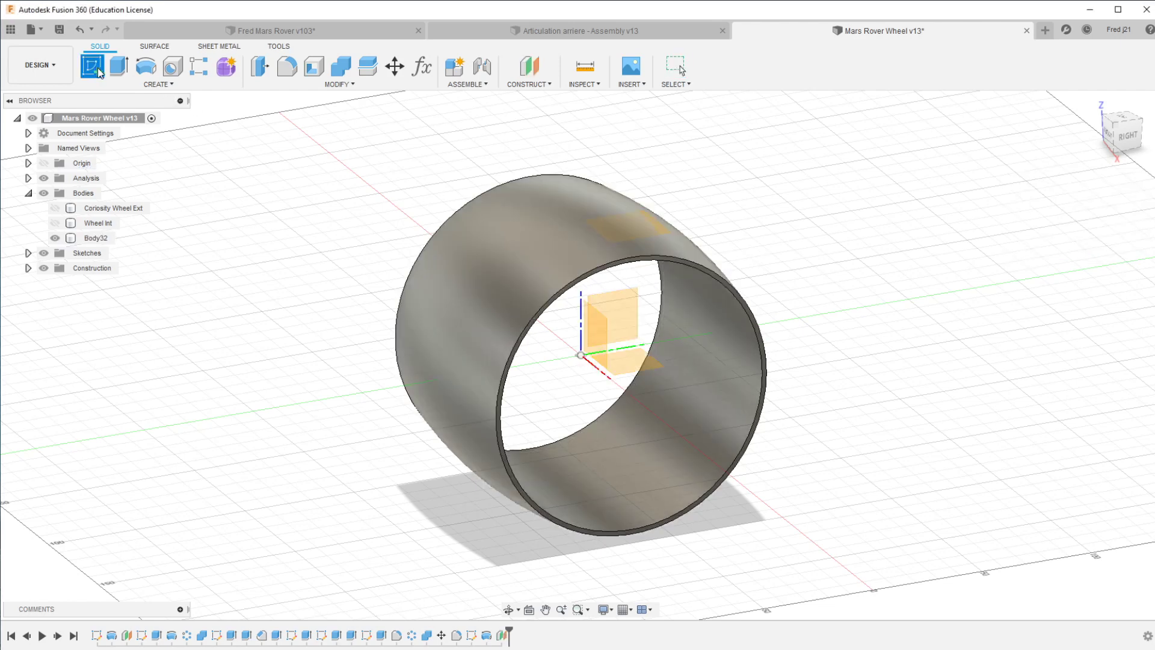
left_click(627, 230)
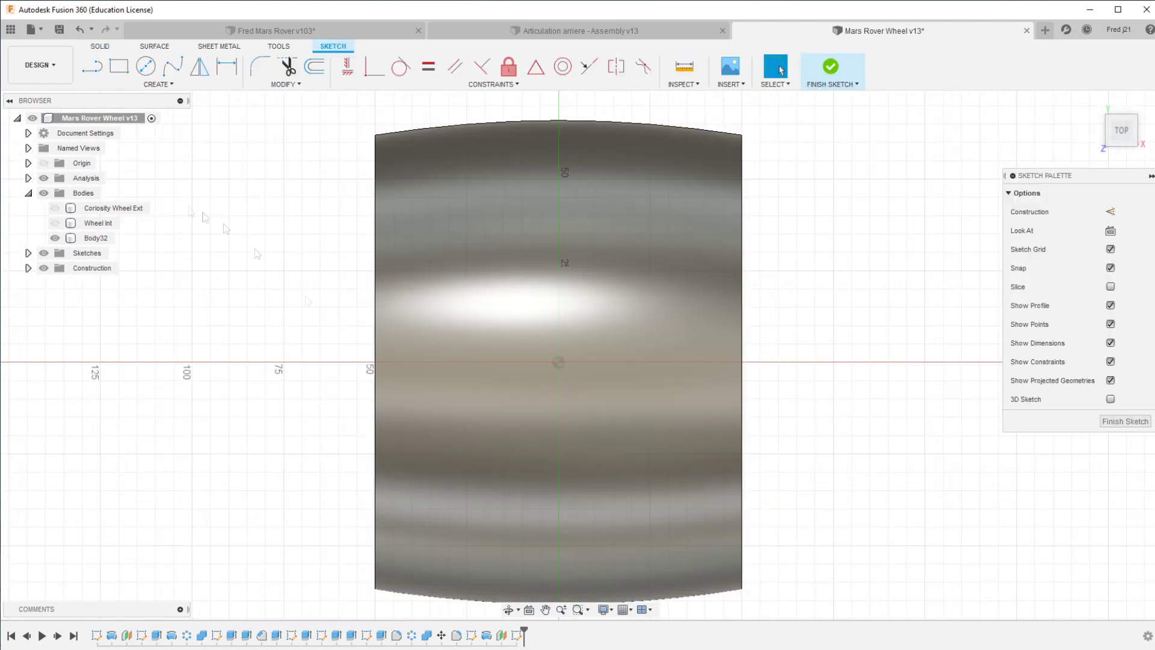
left_click(158, 83)
left_click(232, 319)
left_click(377, 368)
left_click(742, 361)
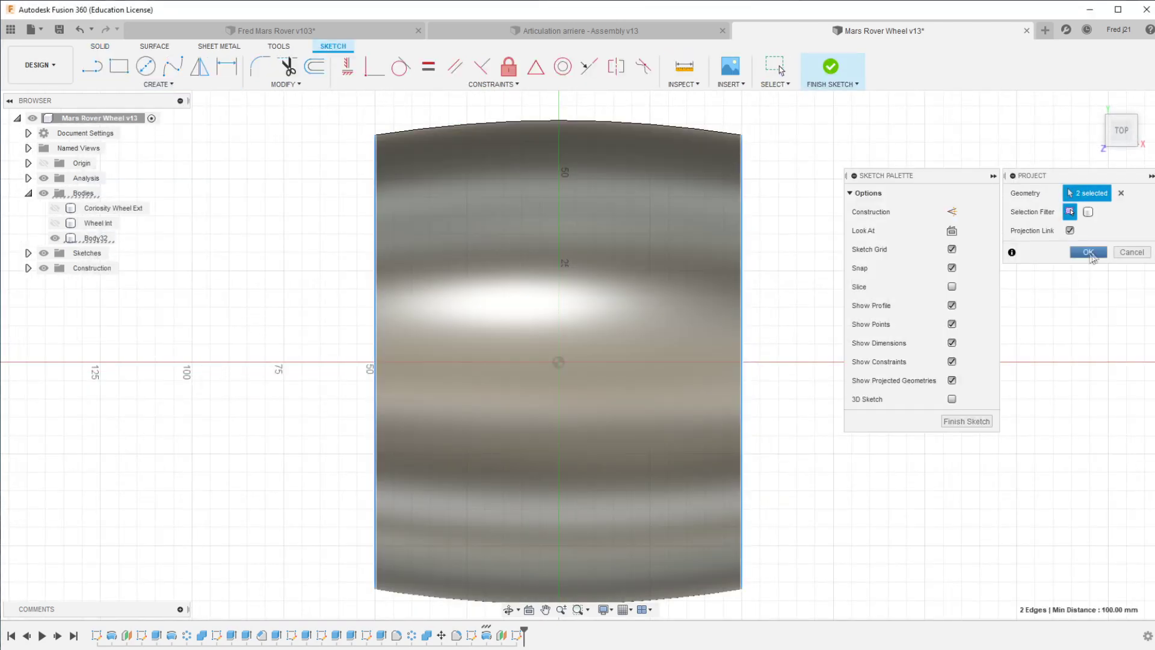
left_click(1088, 250)
left_click(56, 238)
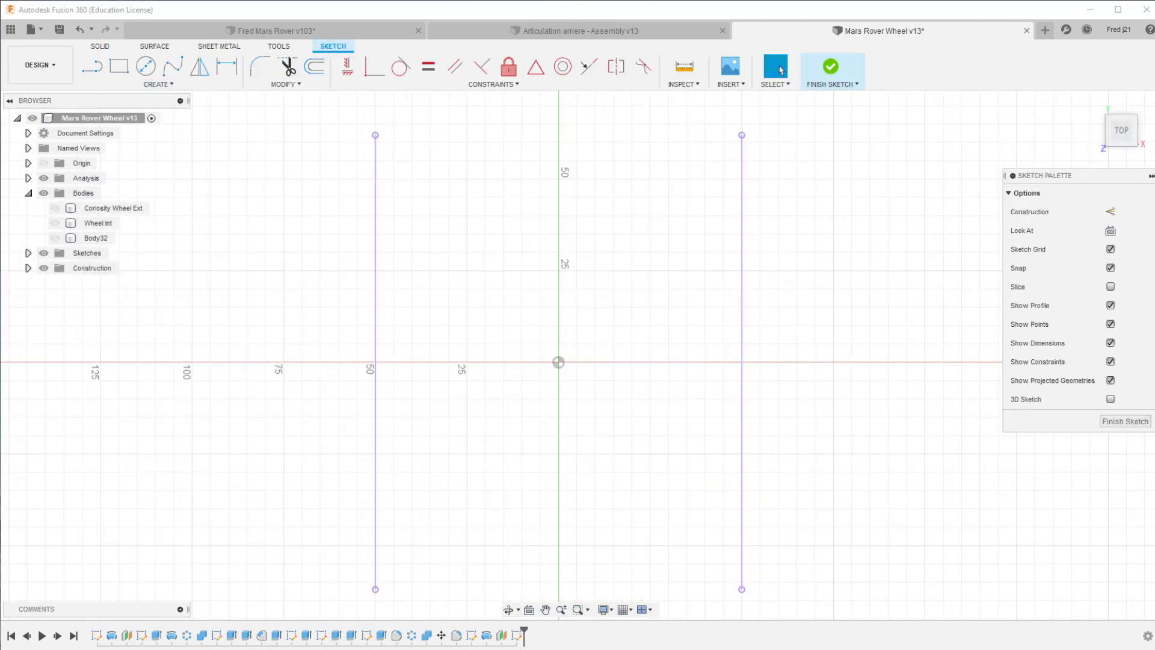
Draw a horizontal construction line through the origin between the projected edges.
key("l")
left_click(375, 361)
left_click(558, 362)
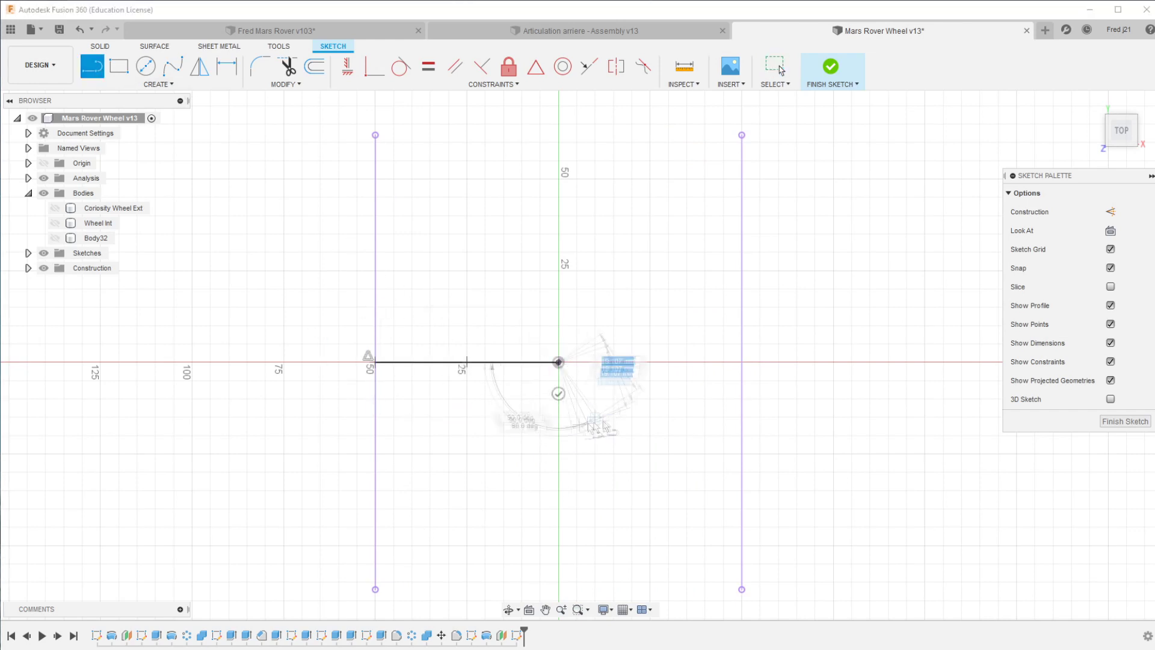
left_click(741, 362)
key("Escape")
double_click(549, 360)
scroll(549, 385, "up", 3)
scroll(549, 397, "up", 2)
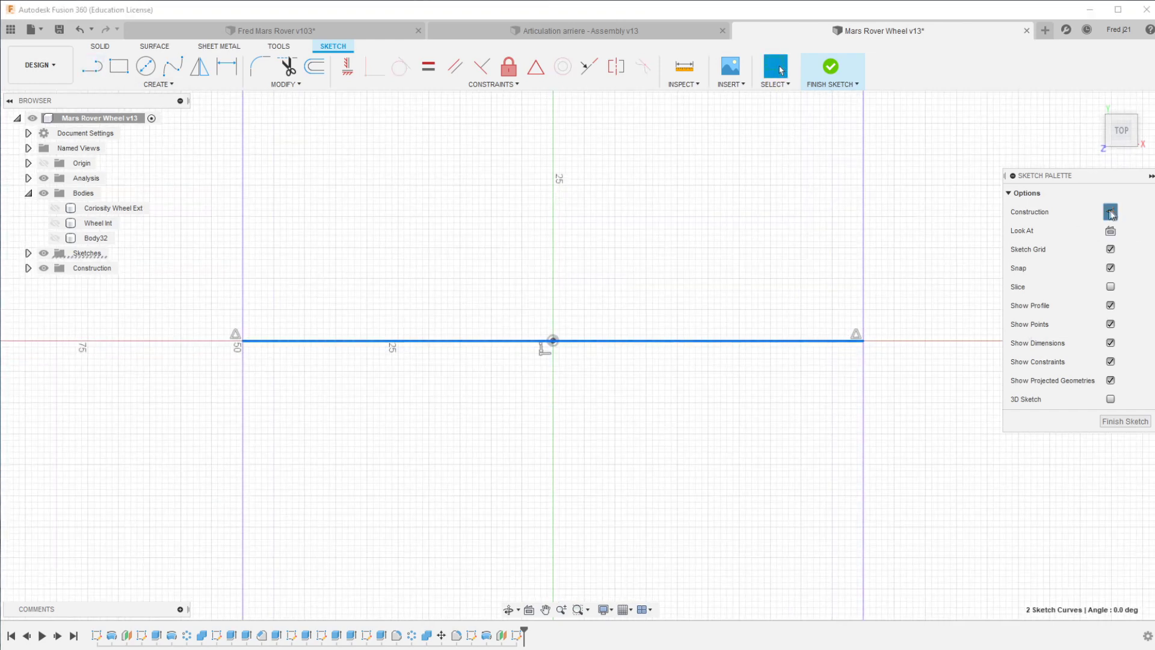
left_click(92, 73)
Add 2 mm vertical lines, rising on the left half and dipping on the right.
left_click(399, 340)
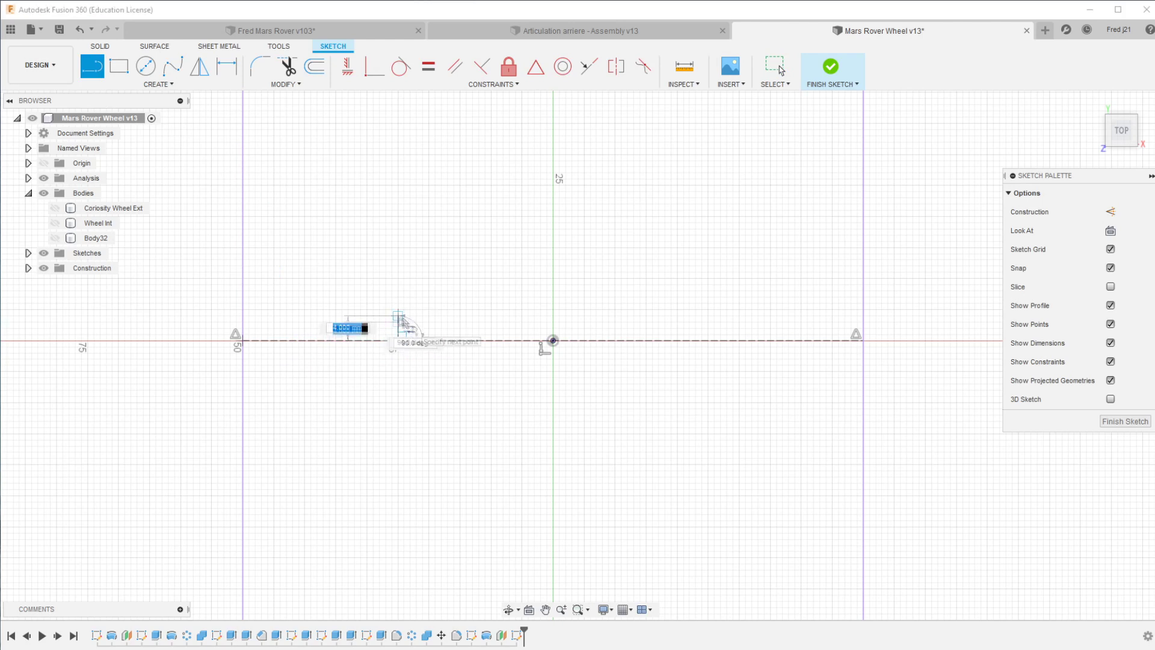
type("2")
key("Return")
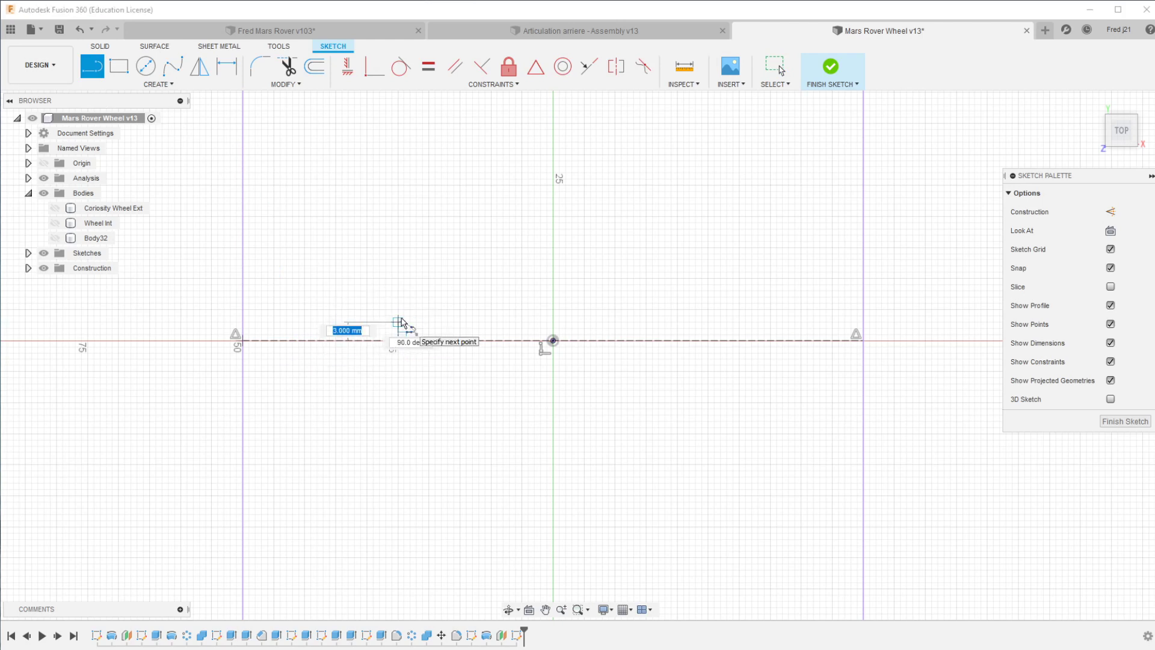
left_click(780, 70)
key("l")
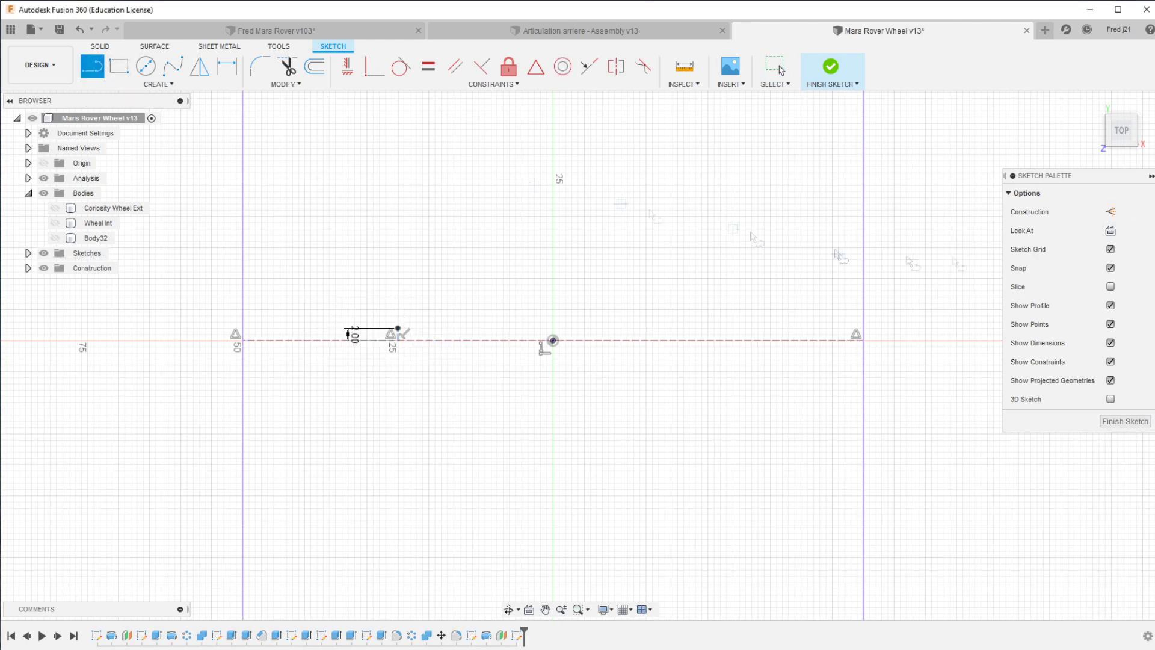
left_click(703, 341)
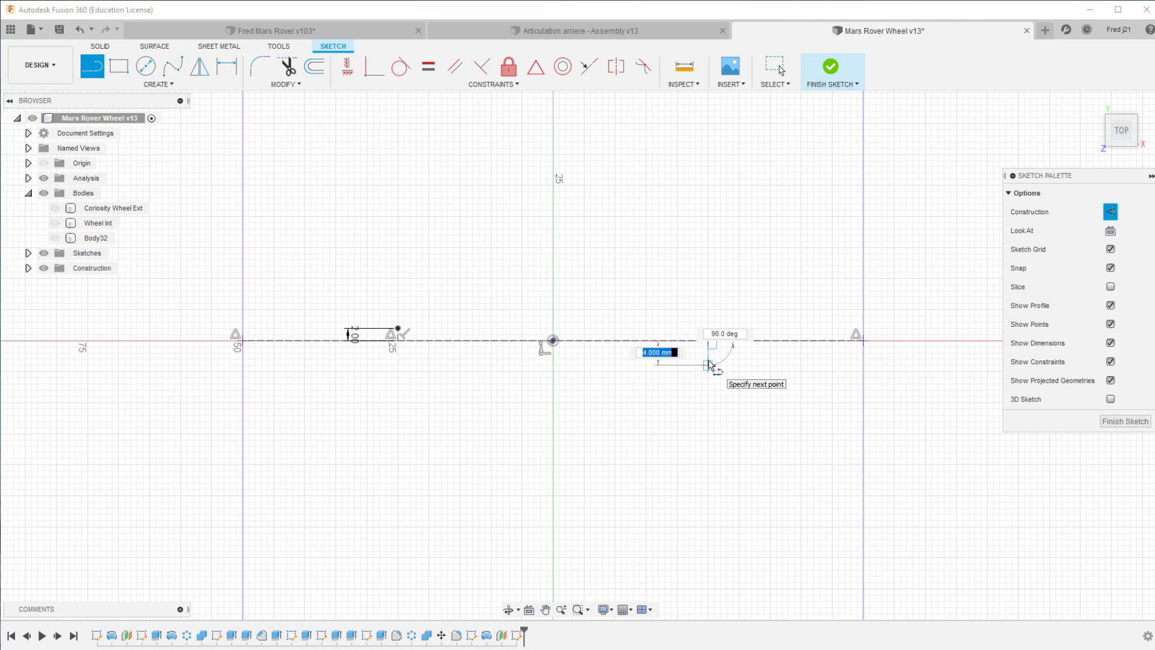
type("2")
key("Return")
key("Escape")
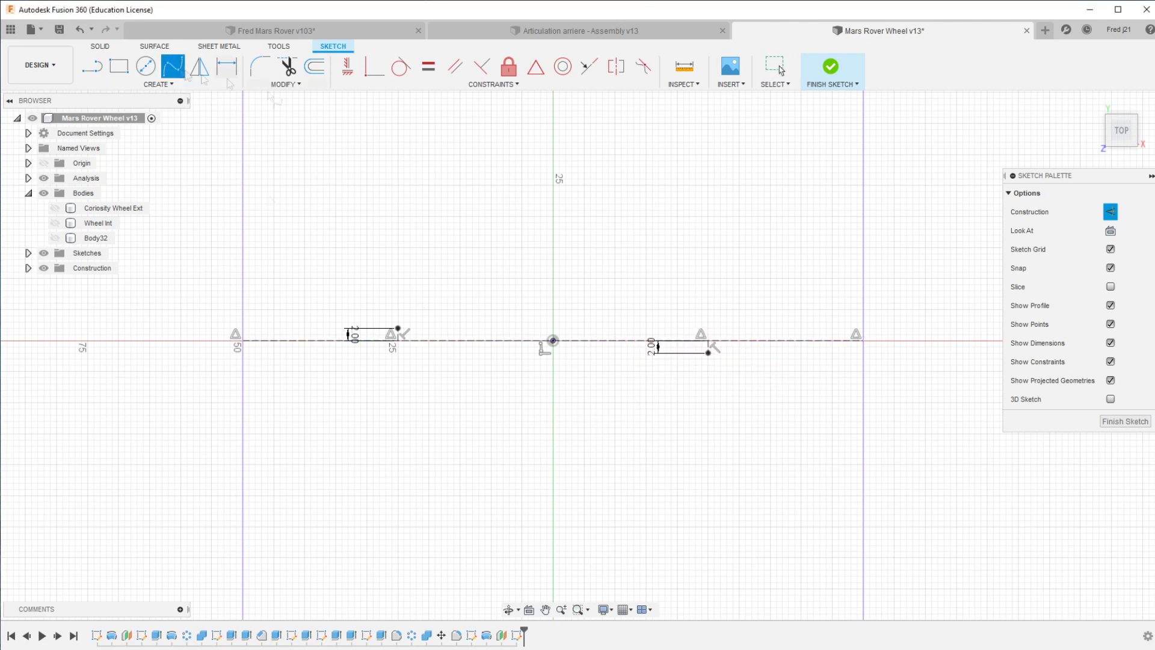
Draw a fit-point spline from the left end to the right end through the offset points.
key("x")
left_click(242, 341)
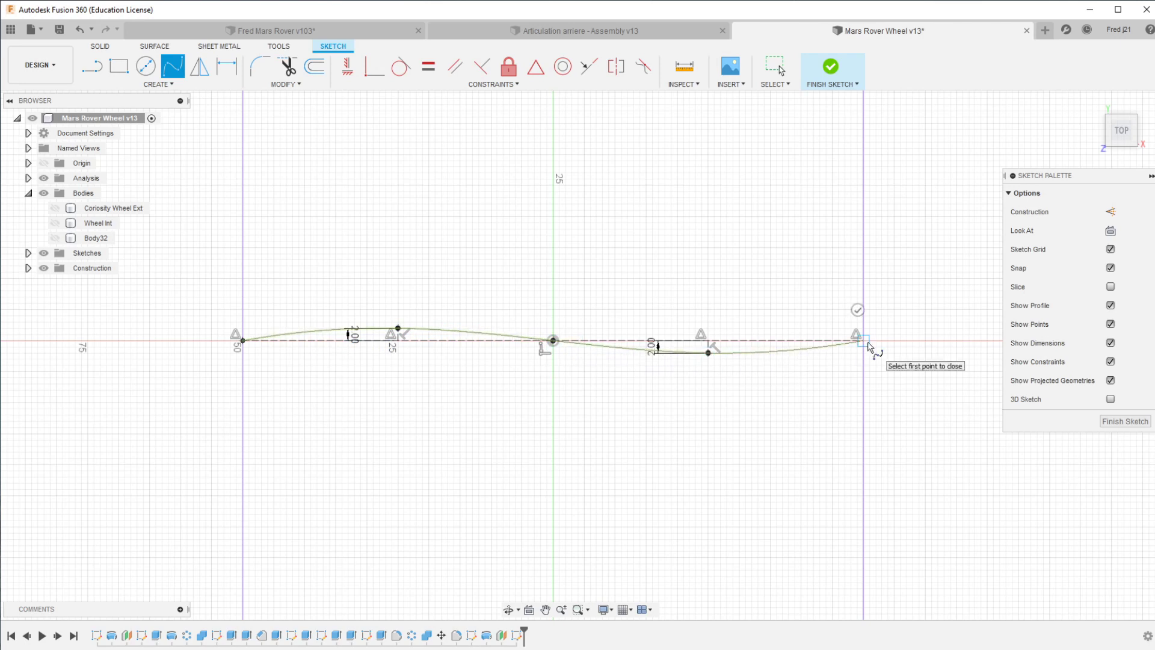
left_click(868, 344)
left_click(781, 71)
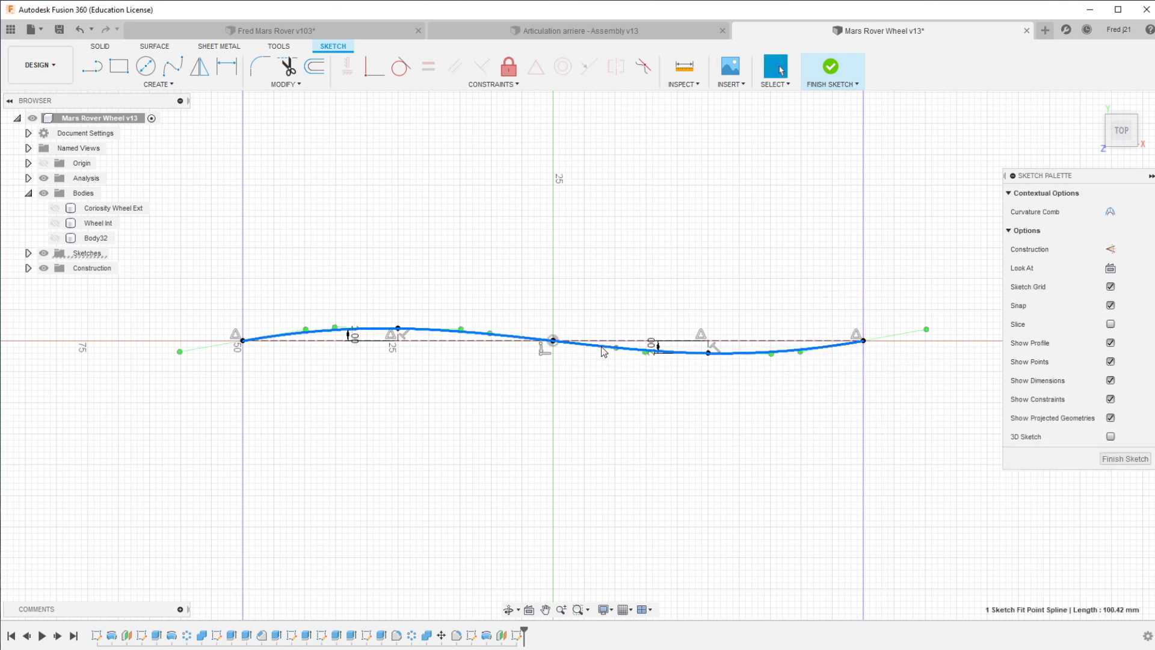
Copy the wave spline slightly upward to form a second parallel curve.
key("m")
left_click_drag(551, 305, 550, 298)
key("Return")
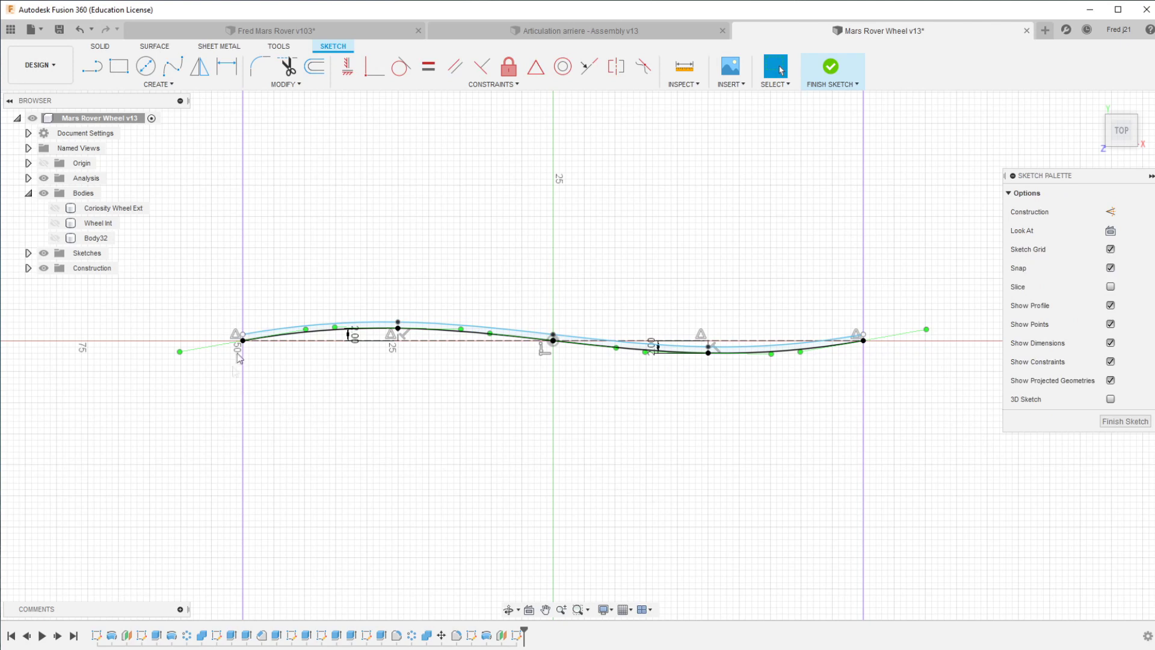
scroll(239, 335, "up", 6)
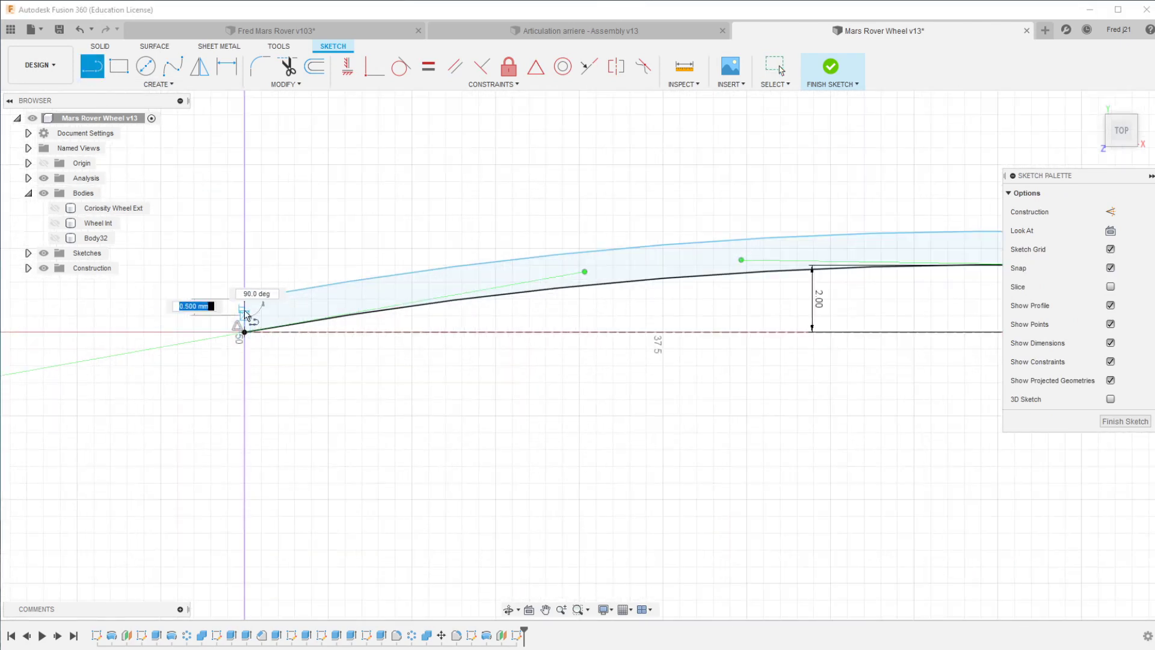
scroll(519, 445, "down", 4)
scroll(782, 438, "up", 2)
scroll(614, 405, "up", 3)
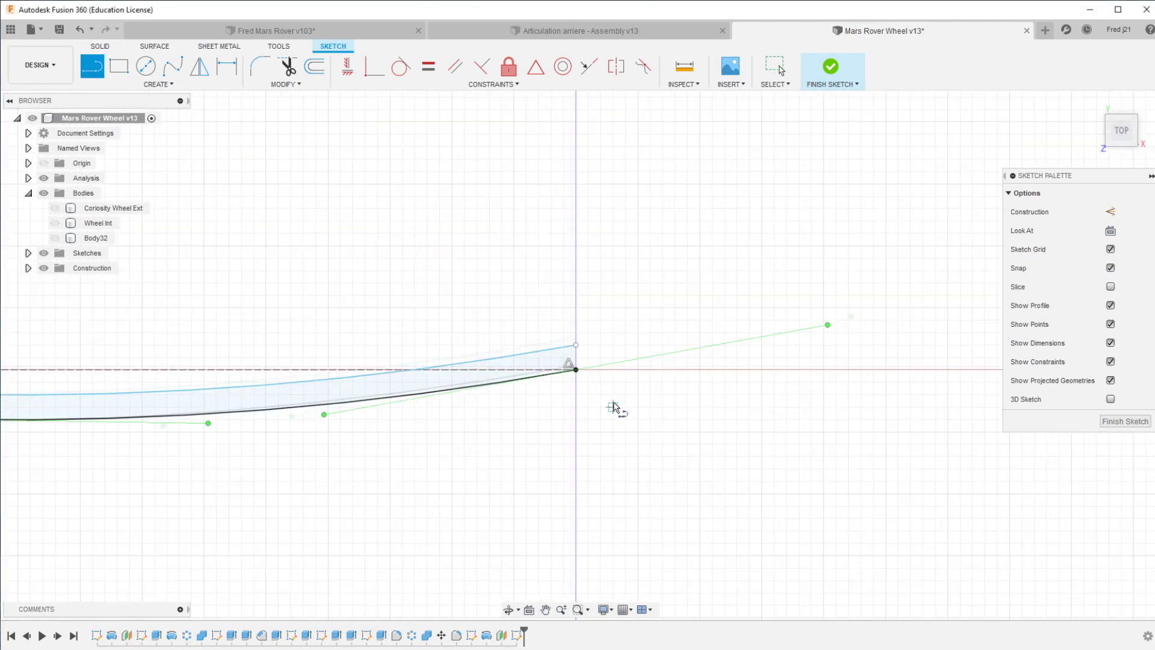
scroll(537, 336, "up", 2)
Join both curve ends with 1 mm lines and finish the sketch.
left_click(530, 334)
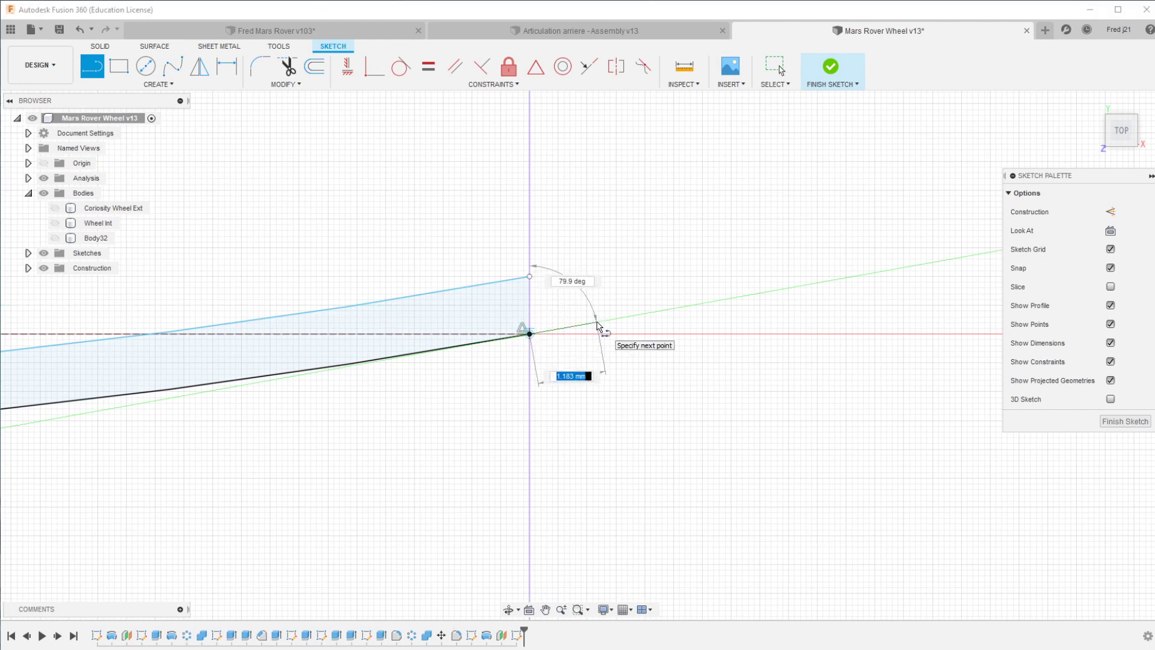
type("1")
key("Return")
key("Escape")
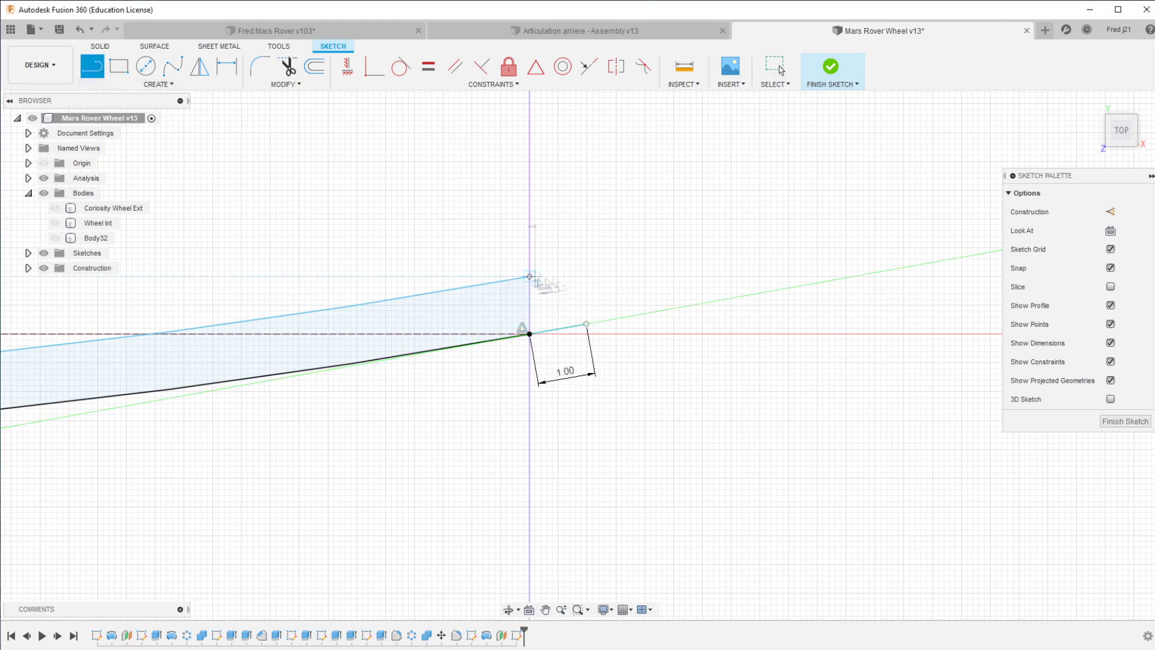
left_click(530, 276)
type("1")
key("Return")
key("Escape")
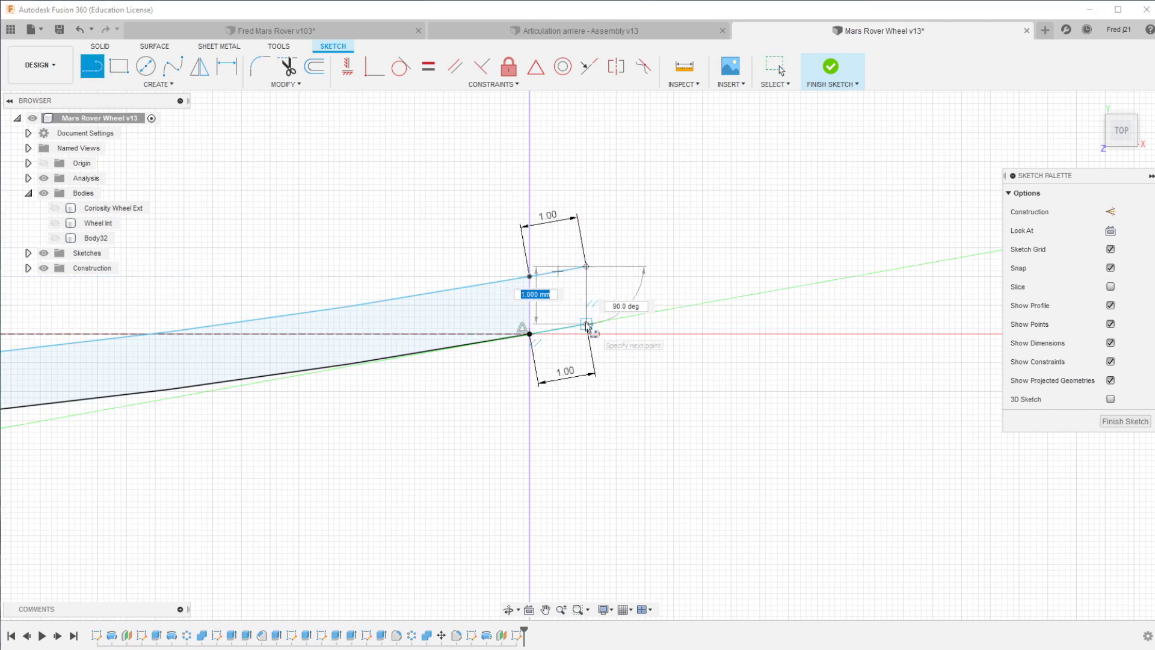
left_click(1125, 421)
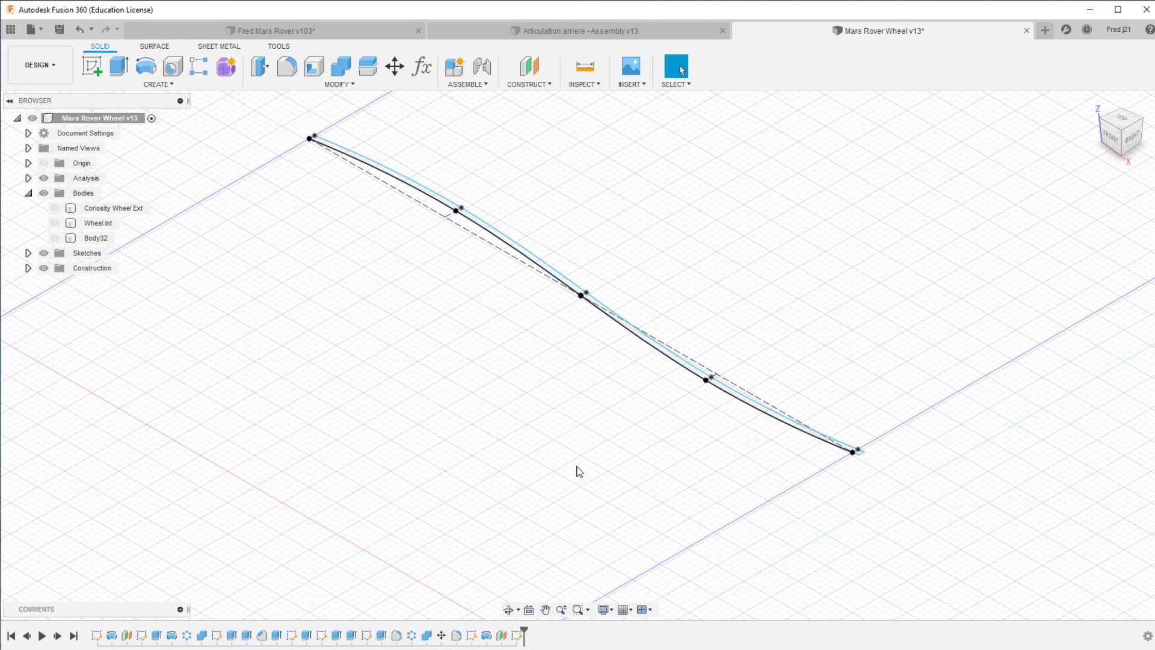
Hide the wave sketch's points and projected reference lines, then finish it.
double_click(516, 634)
left_click(1111, 324)
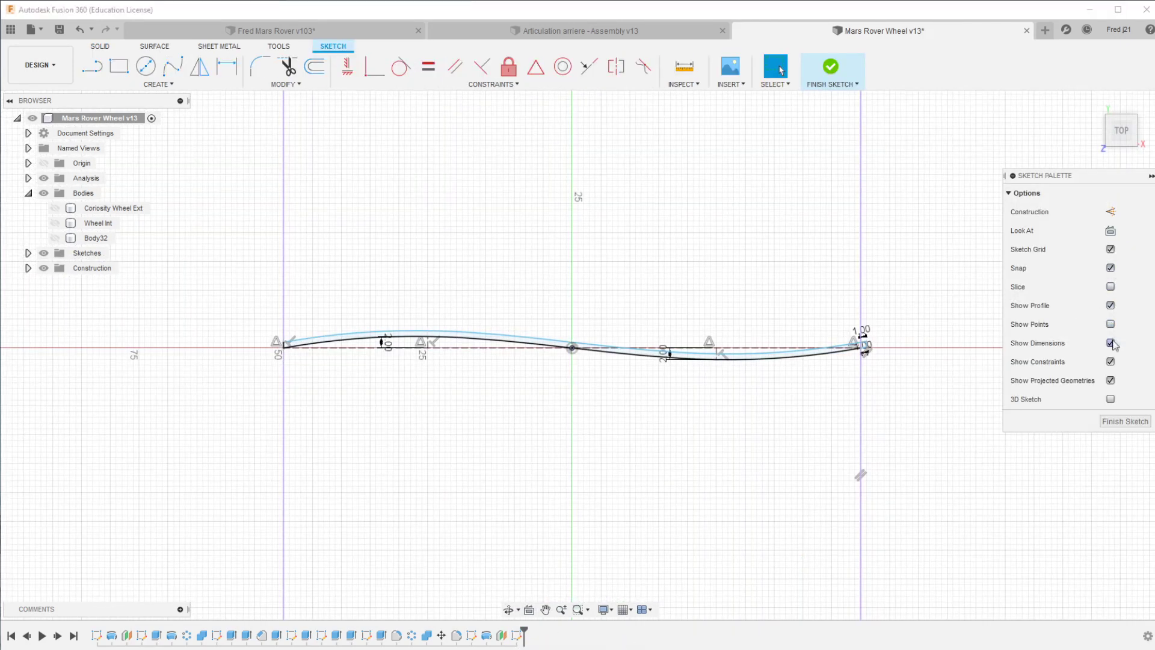
left_click(1111, 381)
left_click(1125, 421)
Extrude the wavy strip into new body Body33 standing on the re-shown Body32 tire shell.
key("e")
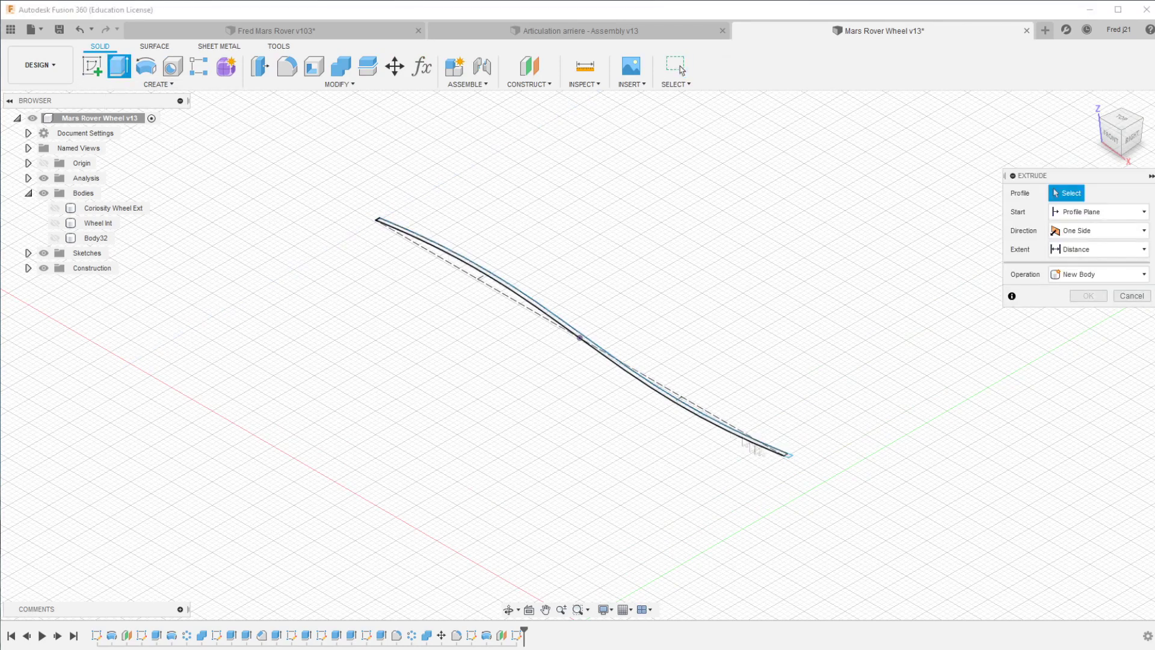
scroll(752, 448, "up", 3)
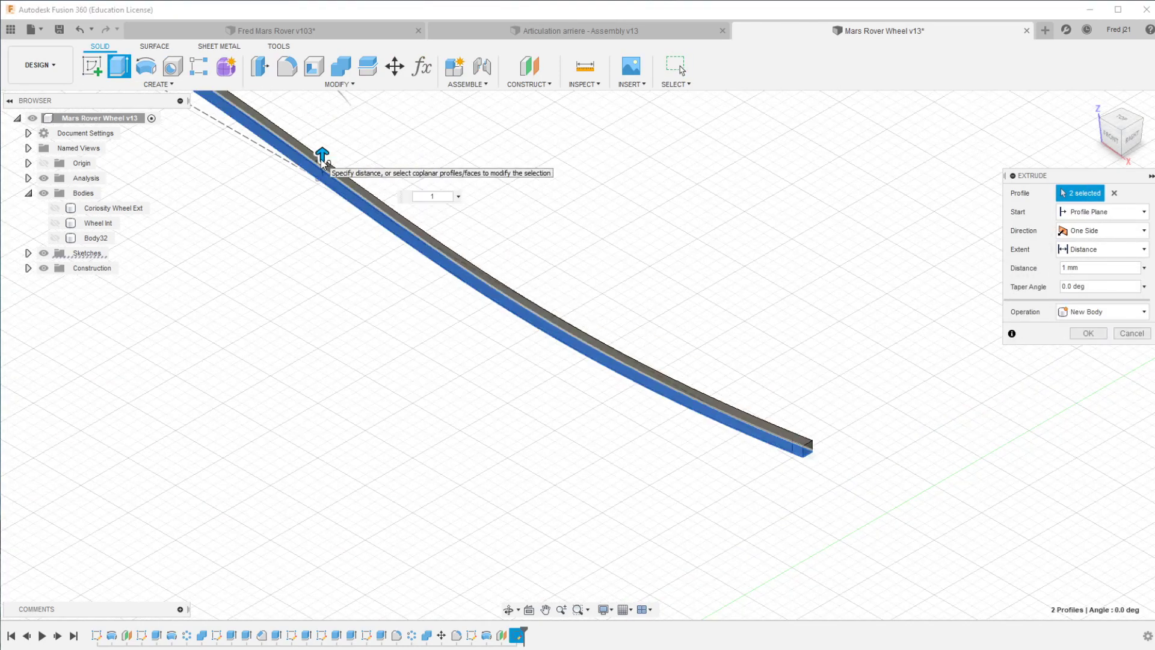
left_click_drag(320, 158, 322, 110)
key("Return")
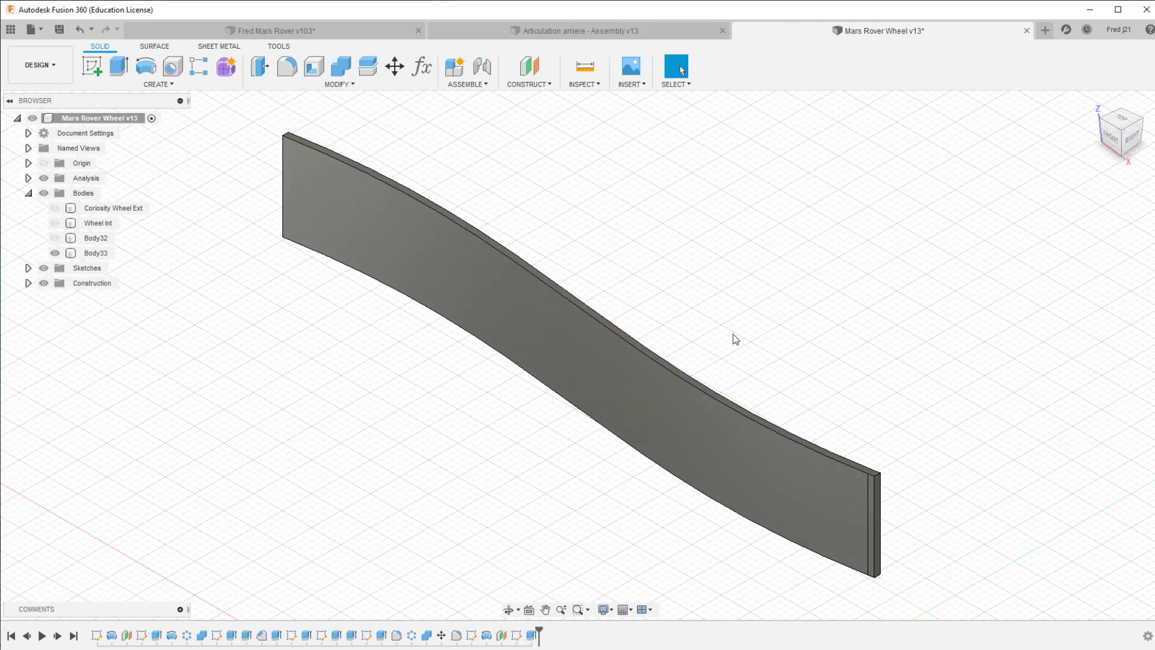
left_click(54, 239)
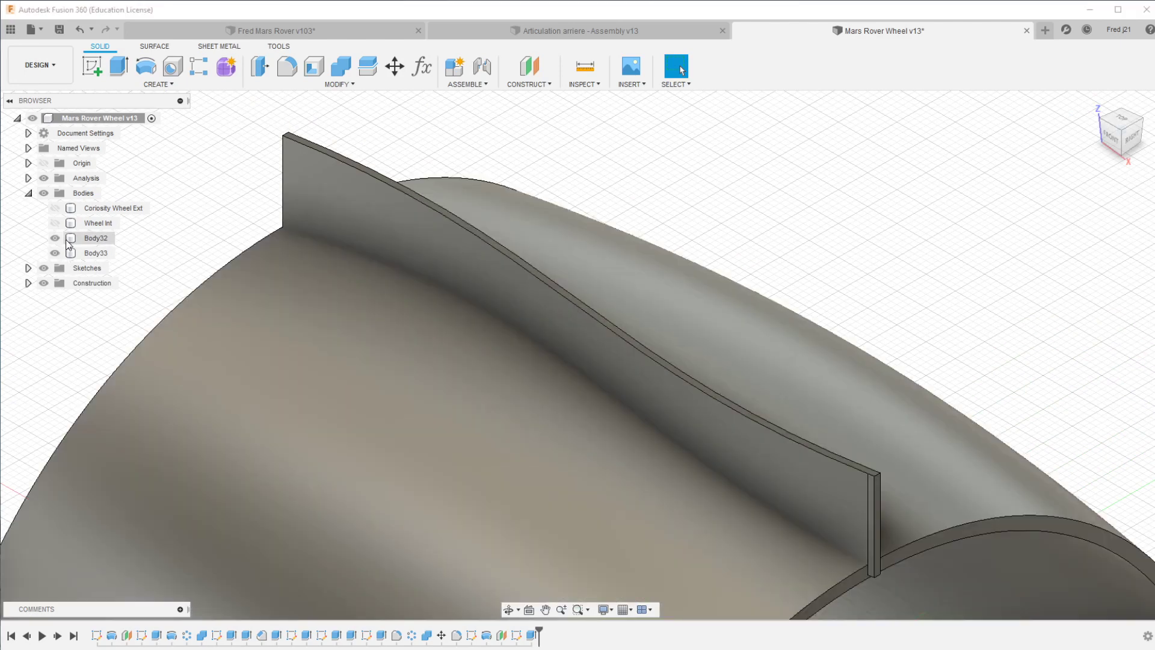
left_click(1093, 102)
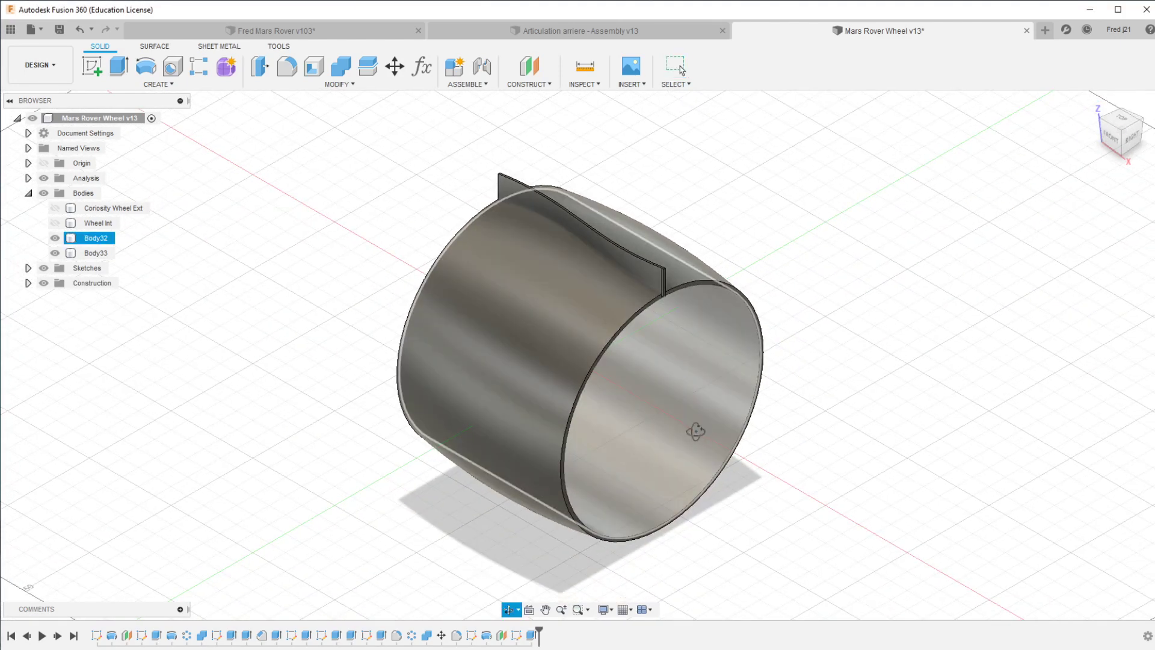
mouse_move(697, 431)
middle_mouse_down("shift")
mouse_move(635, 378)
mouse_move(692, 399)
mouse_move(672, 407)
middle_mouse_up("shift")
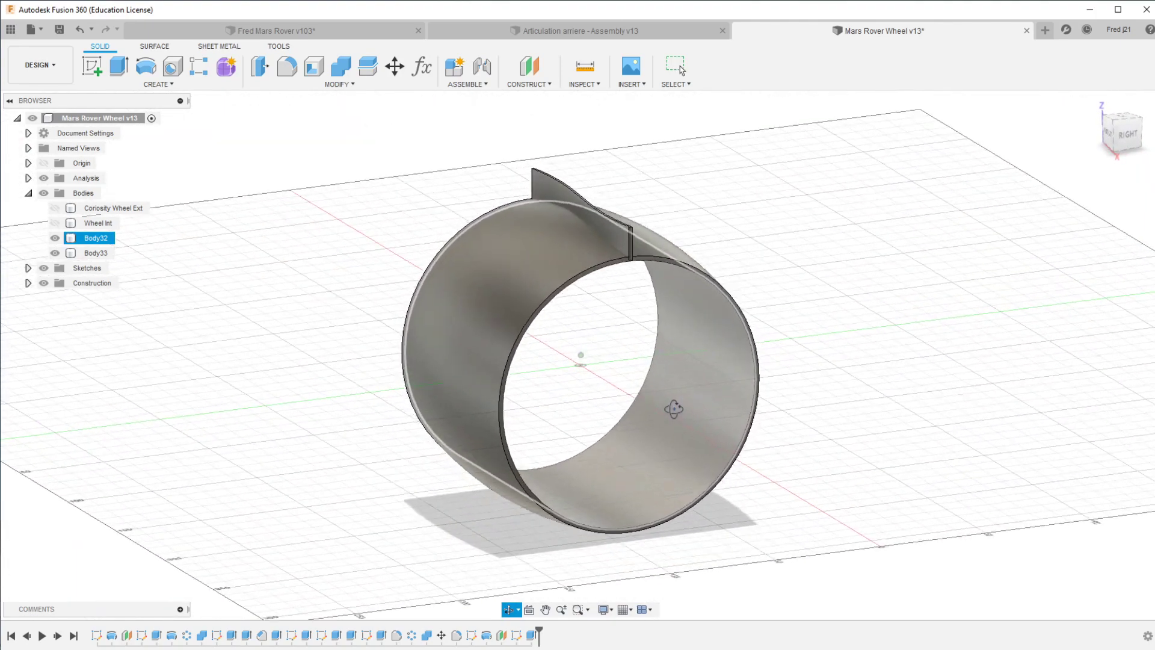
Circular-pattern the Body33 grouser wall 48 times around the wheel's central axis.
left_click(169, 88)
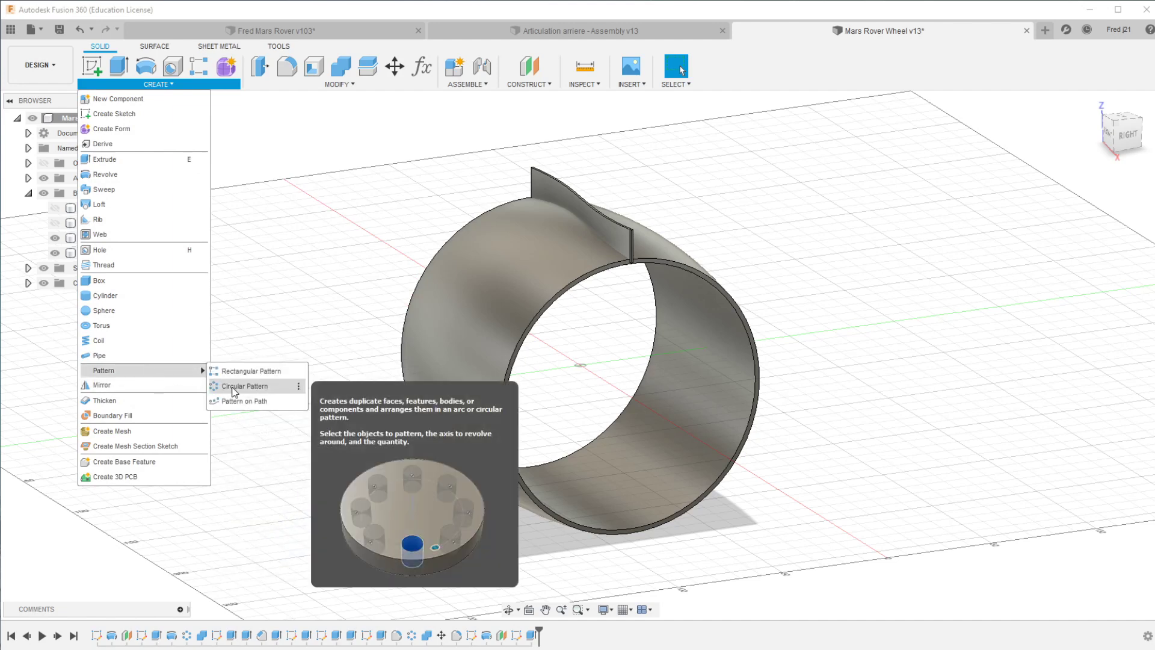
left_click(259, 379)
left_click(631, 240)
left_click(662, 391)
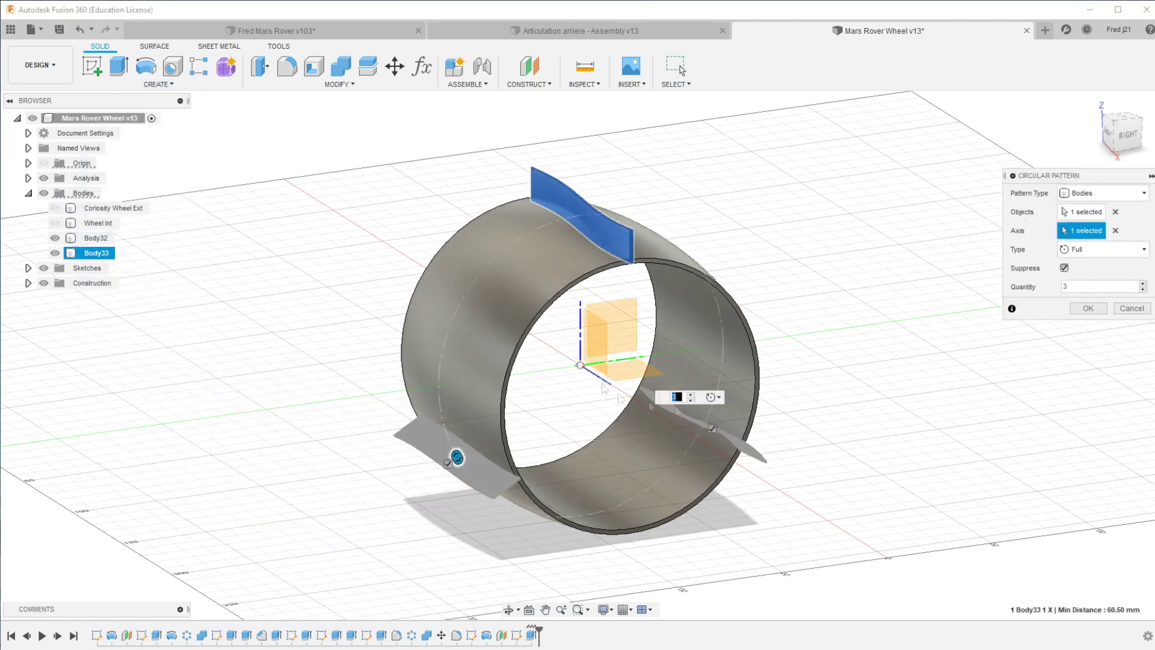
left_click(690, 396)
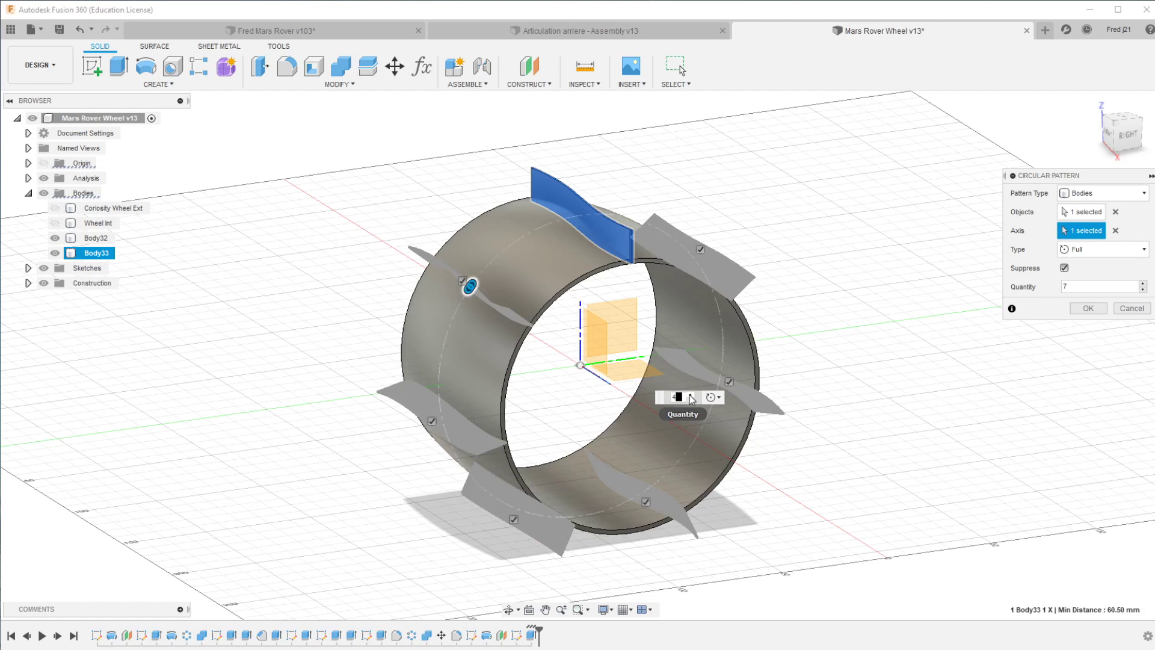
key("Return")
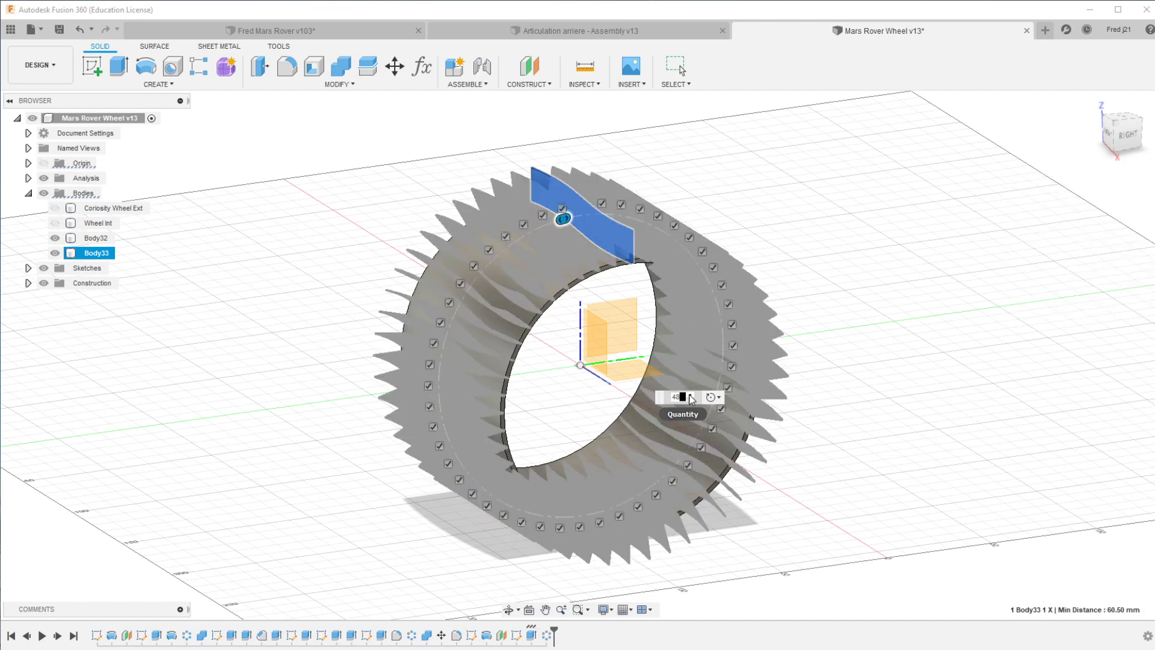
left_click(669, 392)
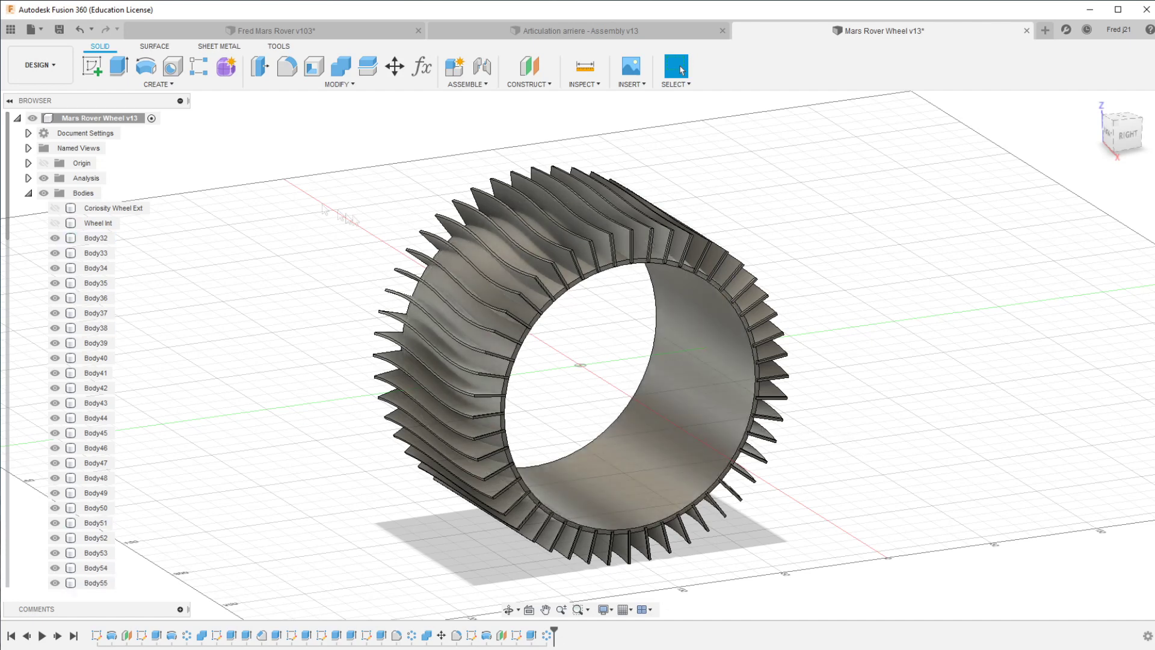
Revolve-cut the trimming profile 360° around the wheel axis.
left_click(28, 193)
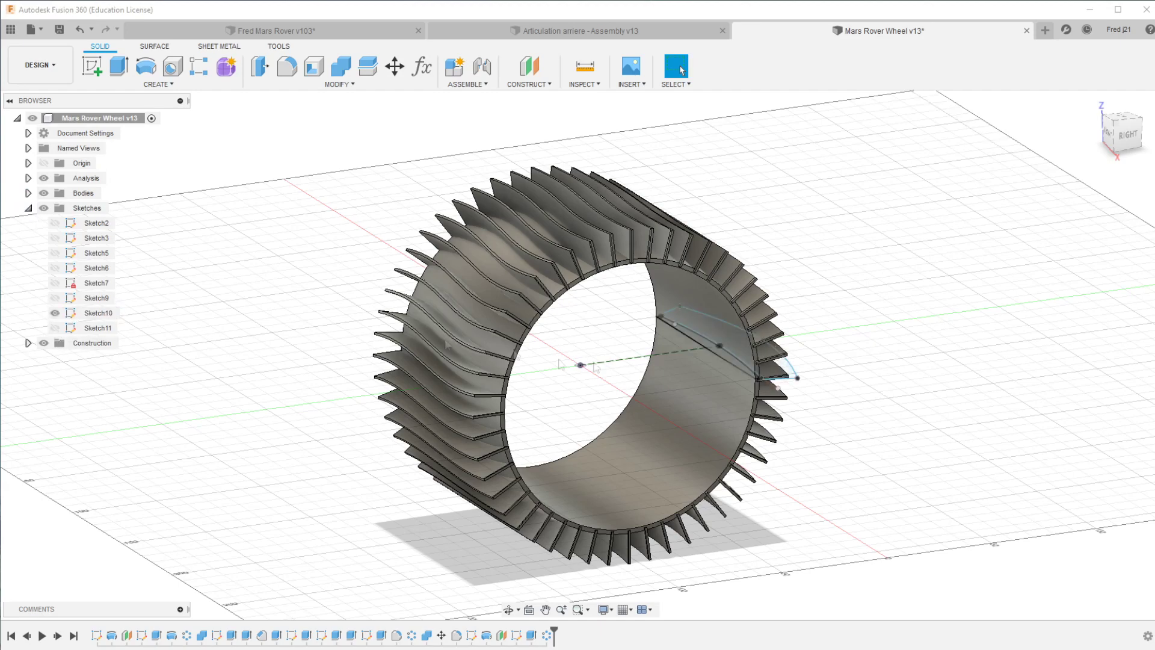
scroll(812, 379, "up", 5)
left_click(157, 84)
left_click(105, 175)
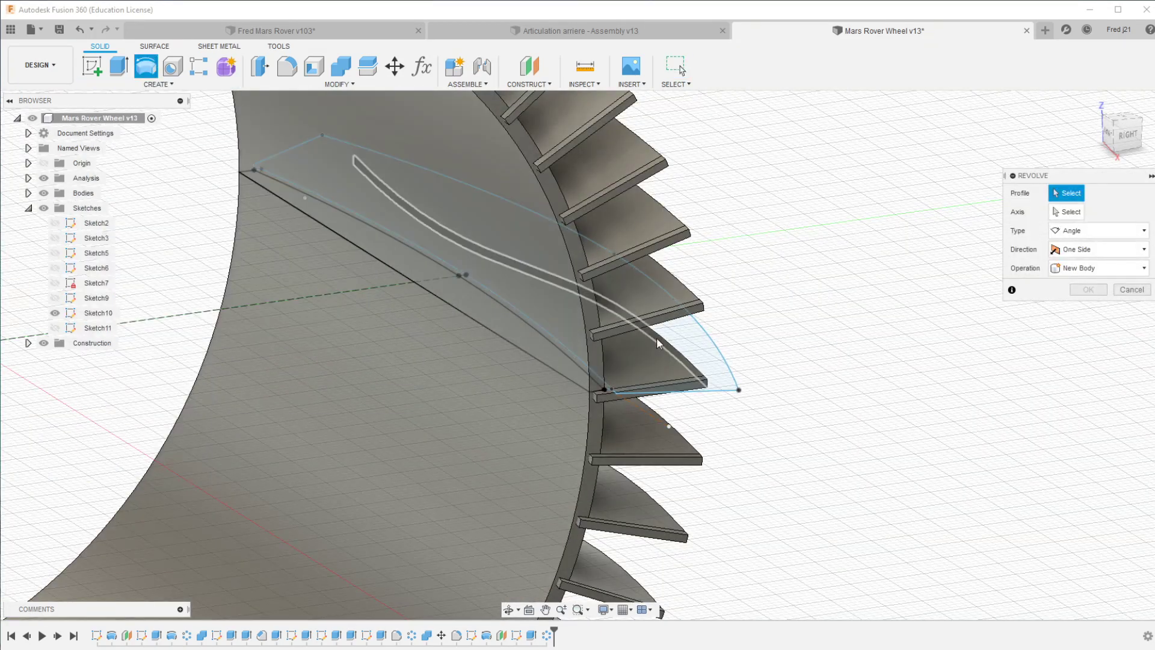
left_click(657, 343)
scroll(610, 421, "down", 3)
left_click(221, 401)
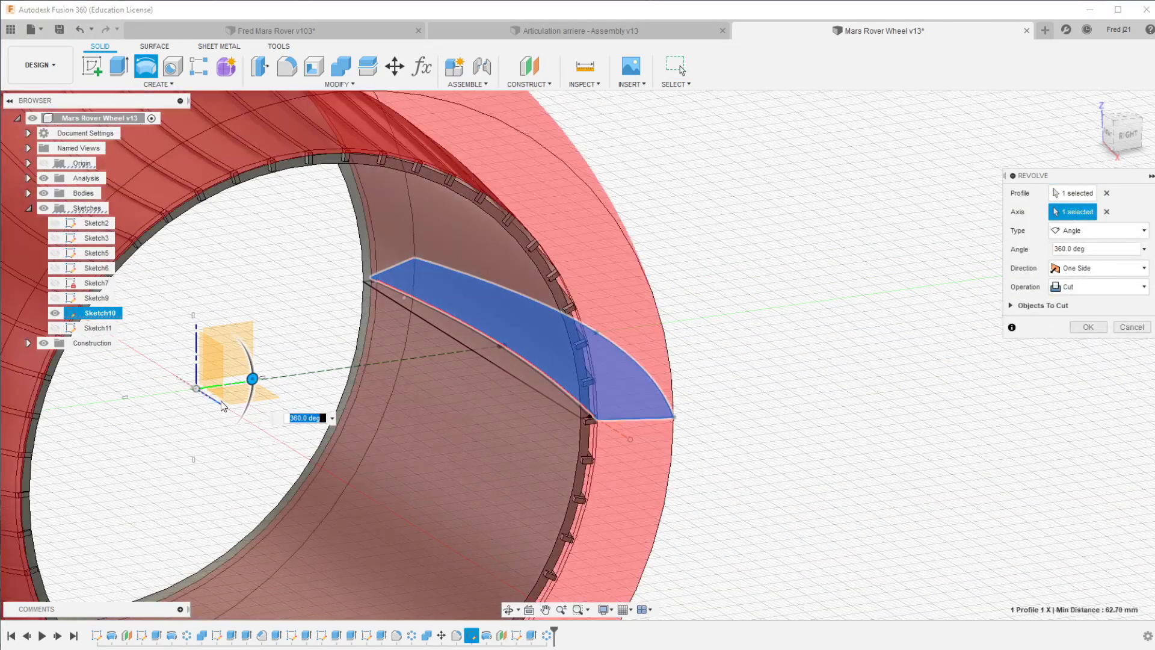
key("Return")
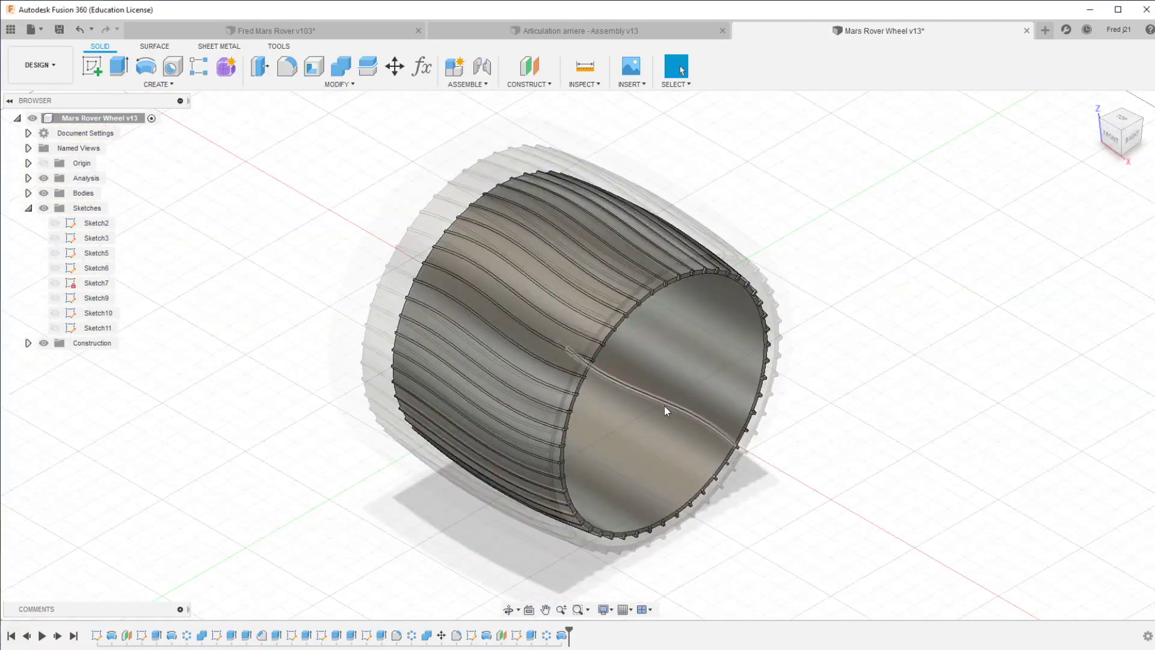
Orbit to inspect the trimmed wavy tread ridges from the front.
scroll(884, 492, "up", 5)
middle_click_drag(884, 492, 872, 455, "shift")
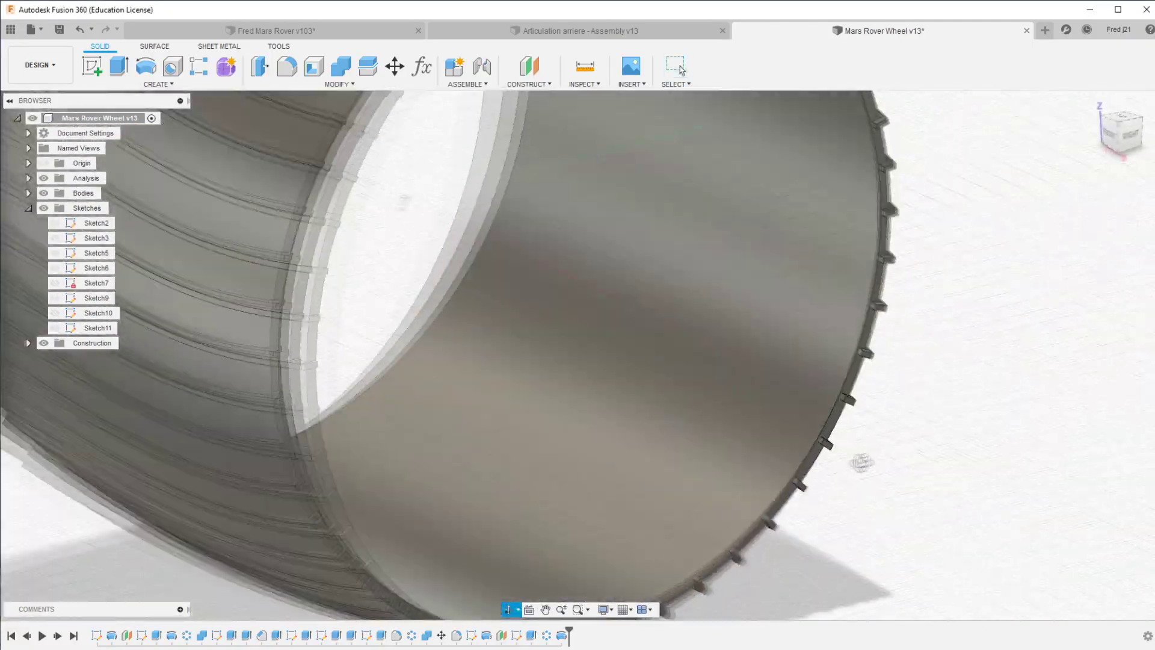
middle_click_drag(872, 455, 601, 433, "shift")
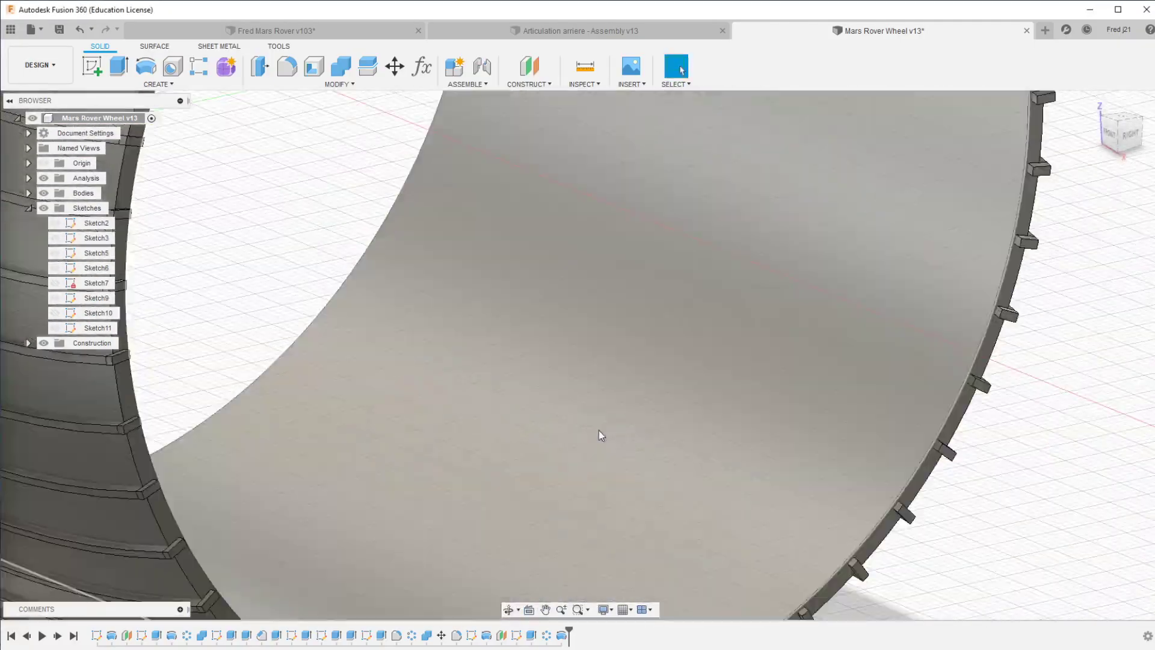
scroll(257, 395, "down", 5)
middle_click_drag(257, 396, 304, 392, "shift")
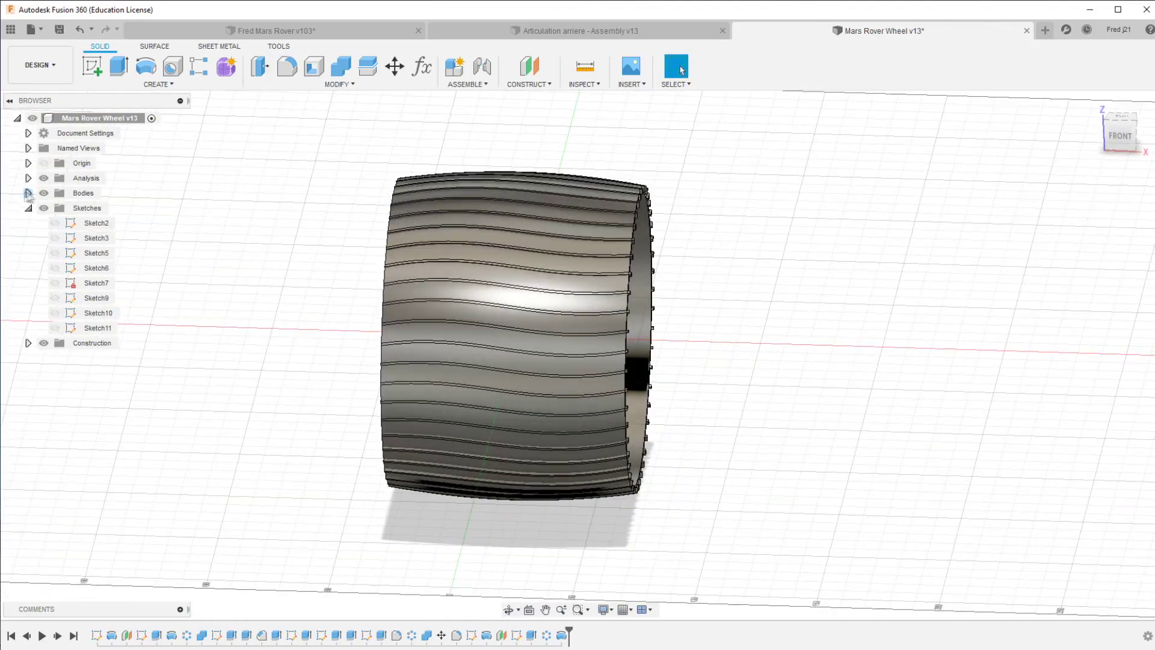
Combine Body32 with grouser bodies Body51–Body80 and rename it Perseverance Wheel Ext.
left_click(28, 193)
left_click(96, 163)
scroll(139, 287, "down", 3)
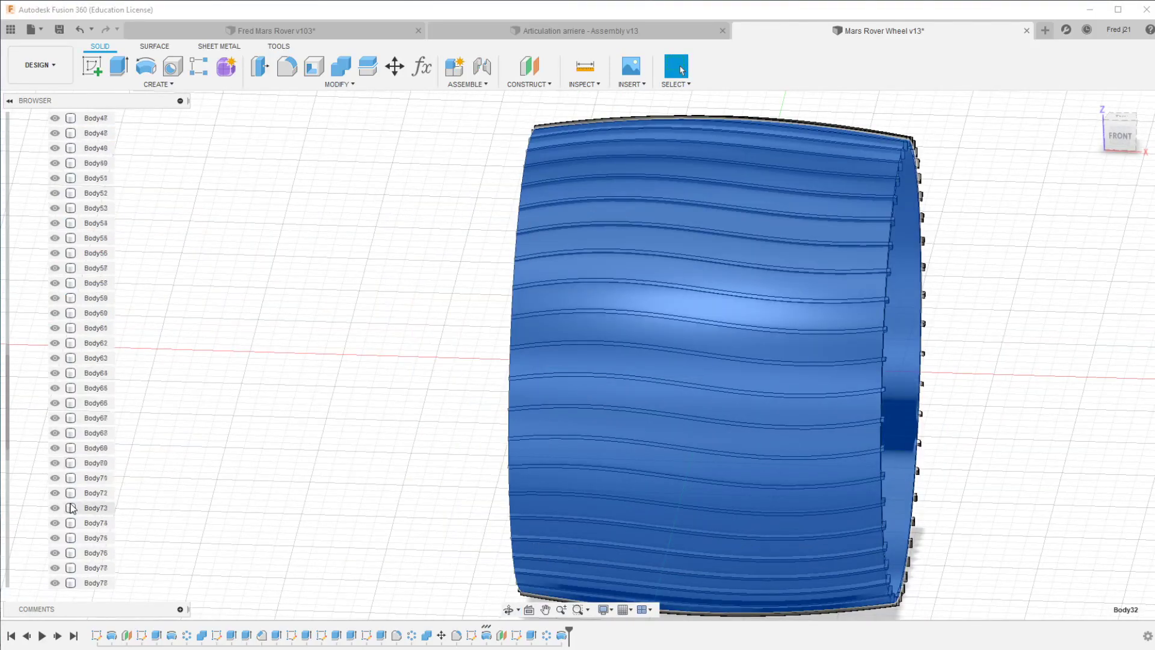
scroll(70, 507, "down", 2)
left_click(96, 552, "shift")
left_click(341, 67)
left_click(1059, 299)
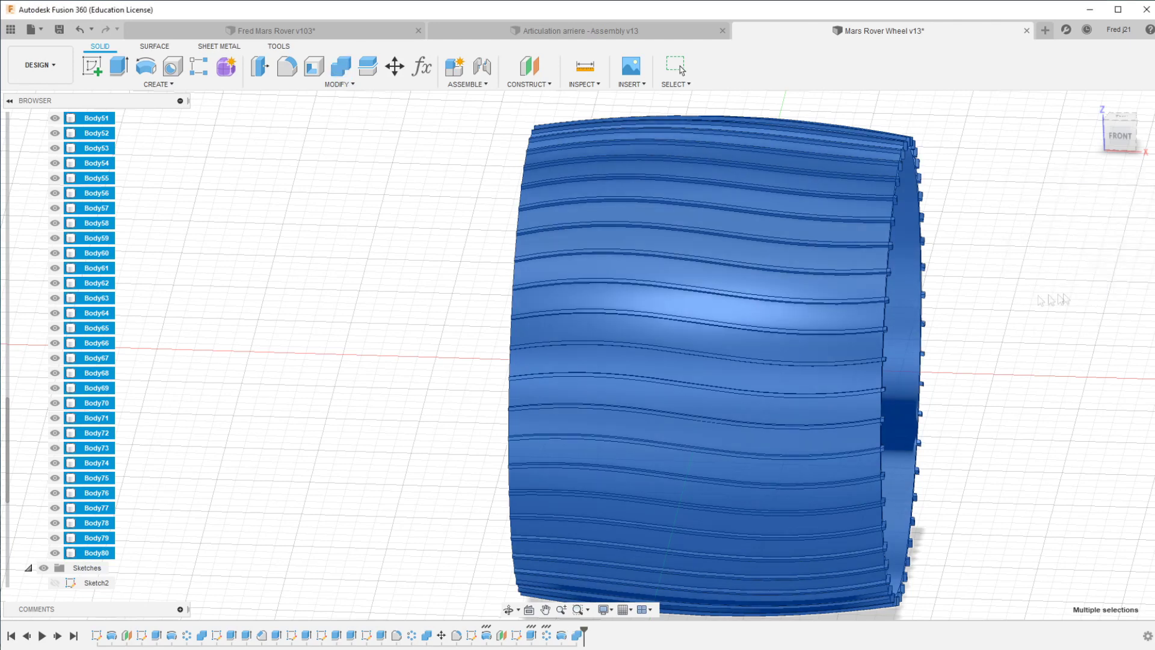
double_click(97, 239)
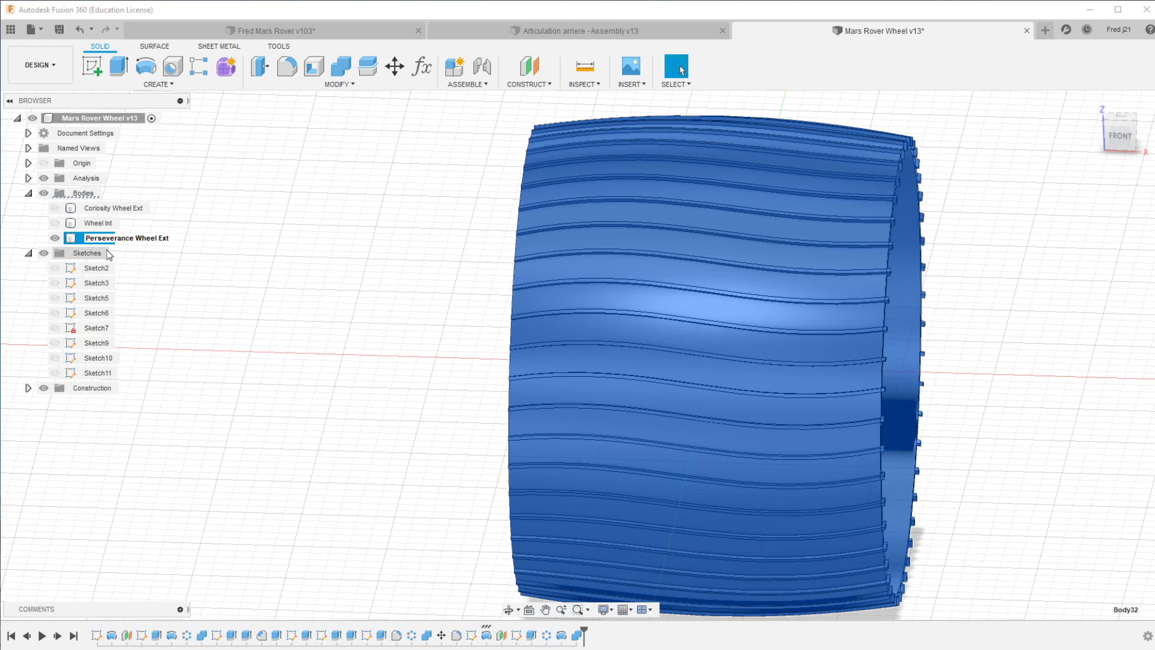
Show Curiosity Wheel Ext, move it -150 mm in X, and set its opacity to 100%.
left_click(1094, 106)
left_click(55, 207)
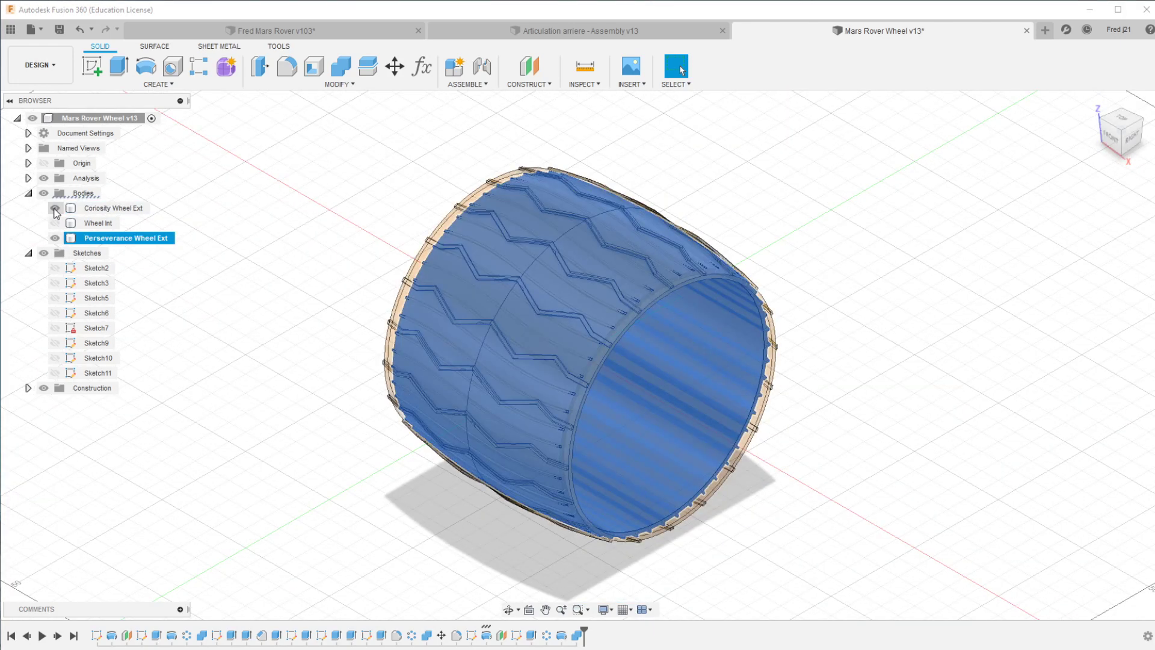
left_click(114, 208)
key("m")
left_click_drag(398, 515, 147, 370)
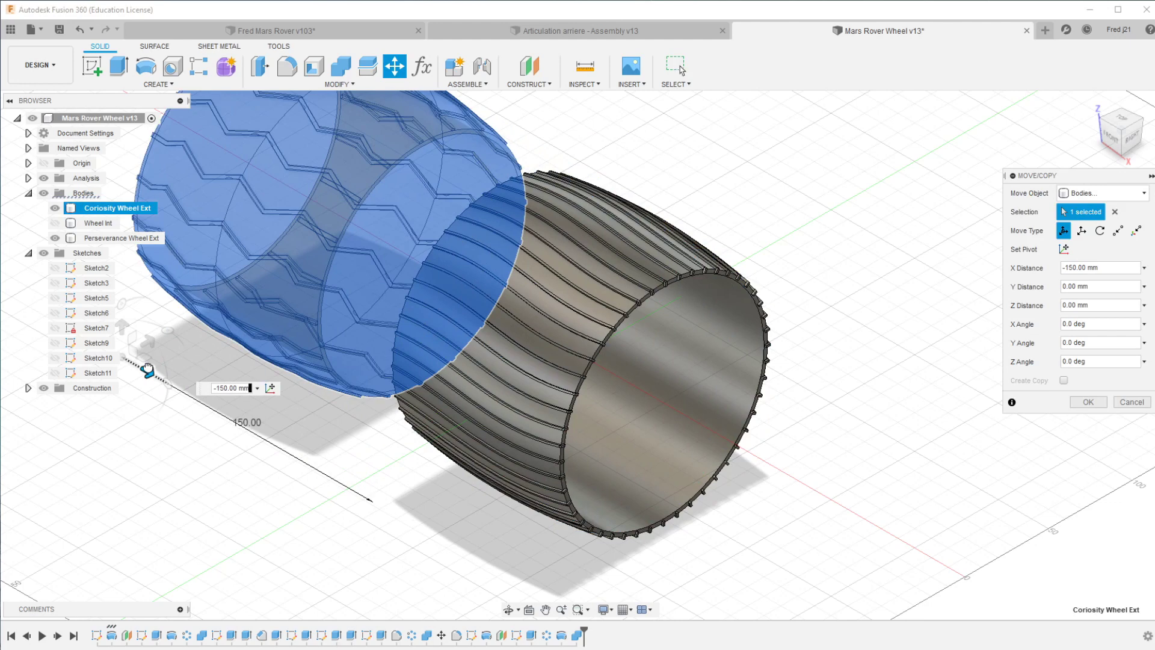
left_click(1073, 406)
right_click(137, 211)
left_click(313, 607)
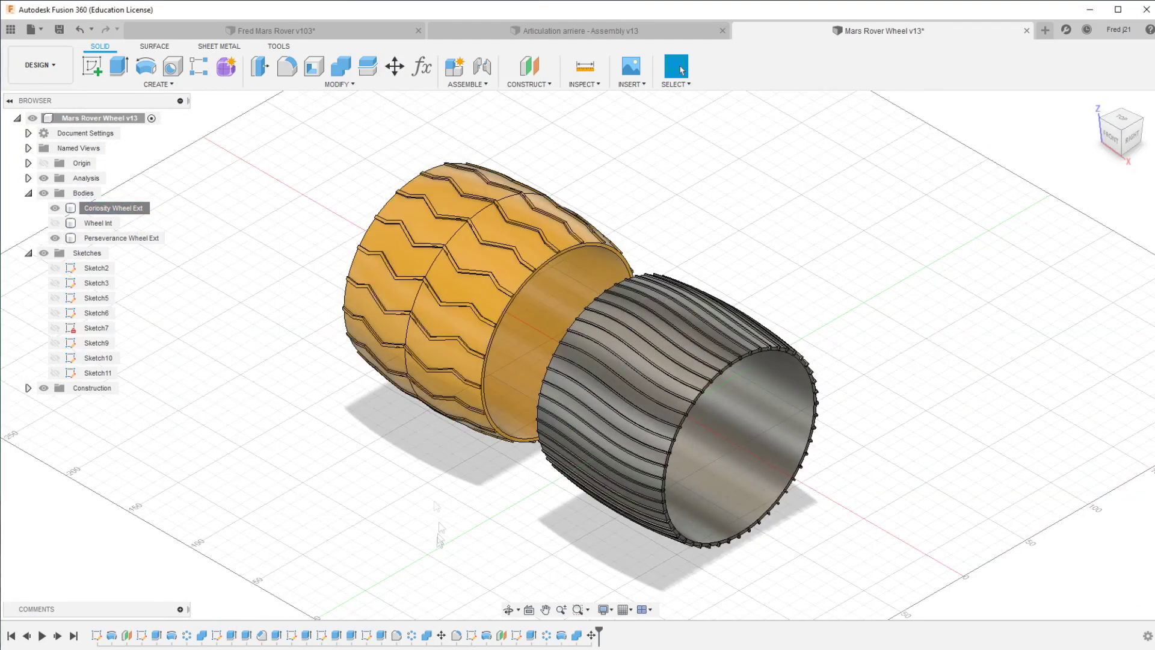
left_click(339, 84)
left_click(319, 479)
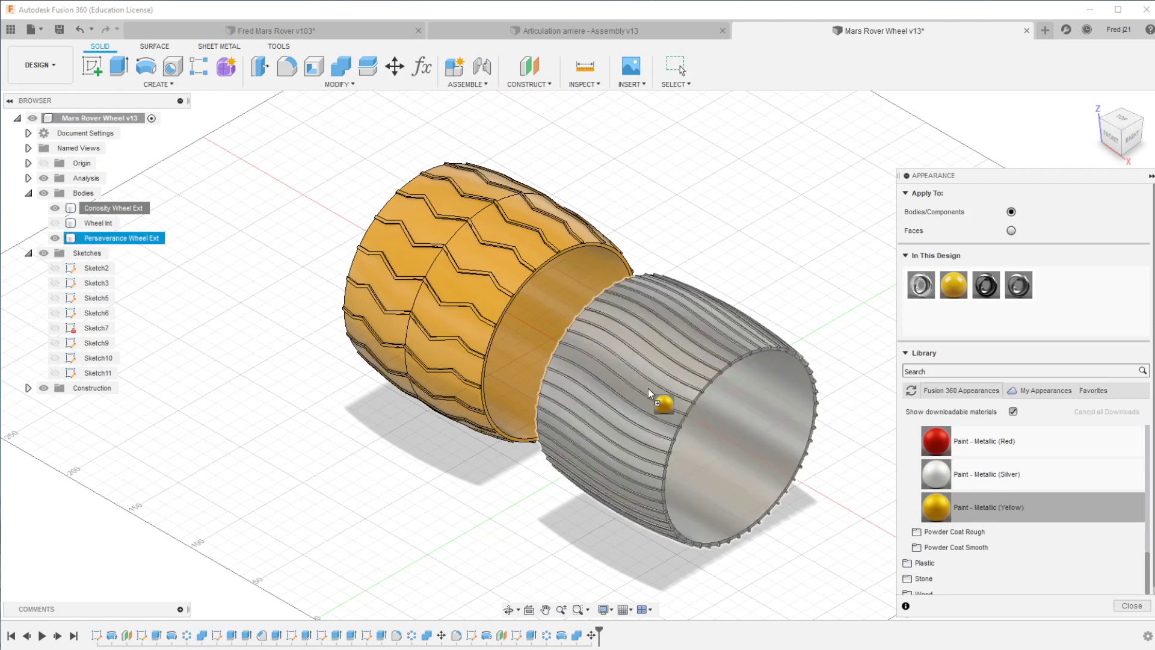
Apply Paint - Metallic (Yellow) to the Perseverance wheel and view both wheels from the front.
left_click_drag(990, 513, 648, 389)
key("Escape")
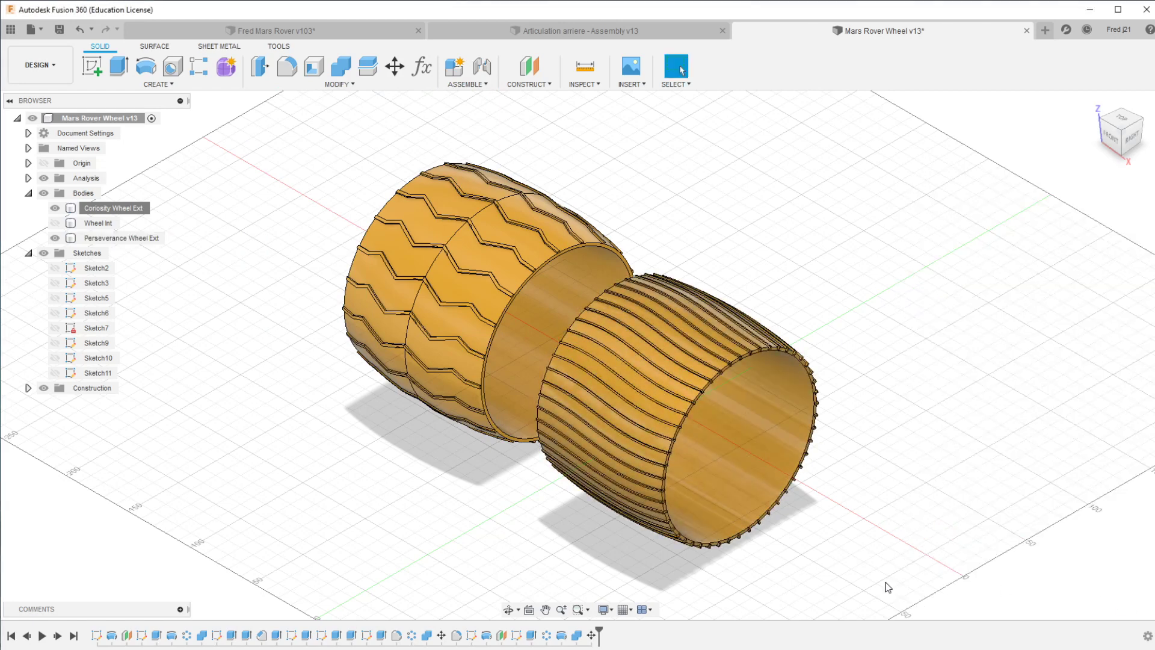
middle_click_drag(445, 549, 499, 505)
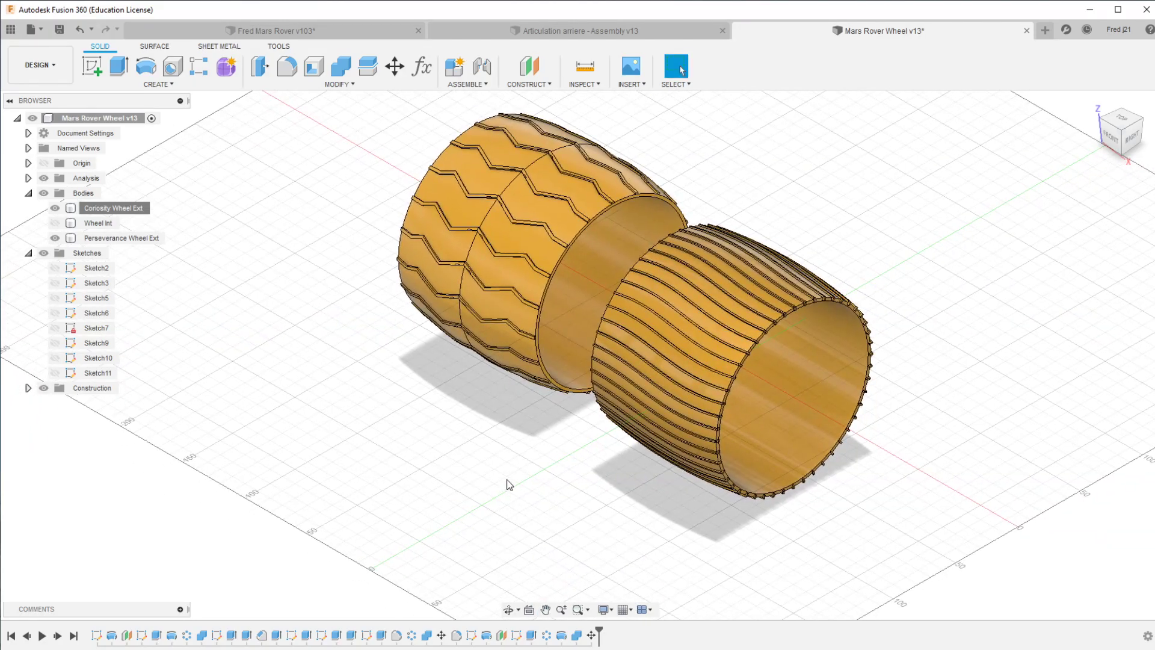
mouse_move(514, 462)
middle_mouse_down("shift")
mouse_move(558, 450)
mouse_move(545, 453)
mouse_move(573, 477)
mouse_move(665, 523)
mouse_move(930, 495)
mouse_move(1085, 497)
middle_mouse_up("shift")
Hide the Curiosity wheel and save a new version of the wheel design.
left_click(55, 207)
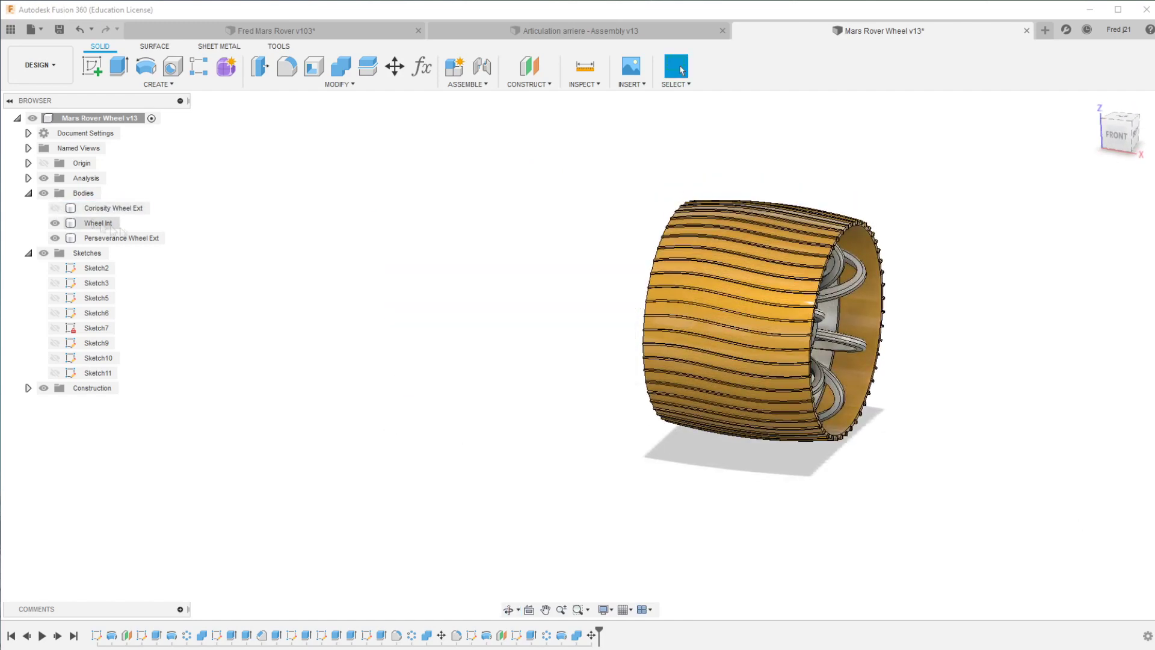
key("ctrl+s")
left_click(578, 345)
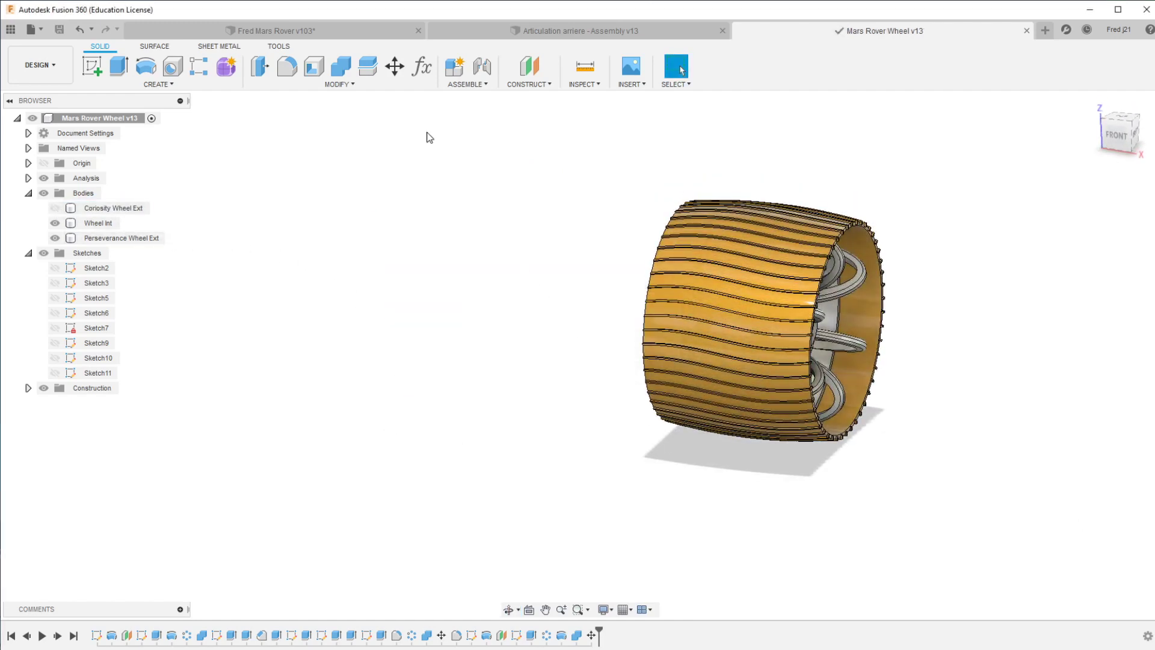
Get All Latest in the Fred Mars Rover assembly and inspect the yellow wavy-tread wheels.
left_click(321, 27)
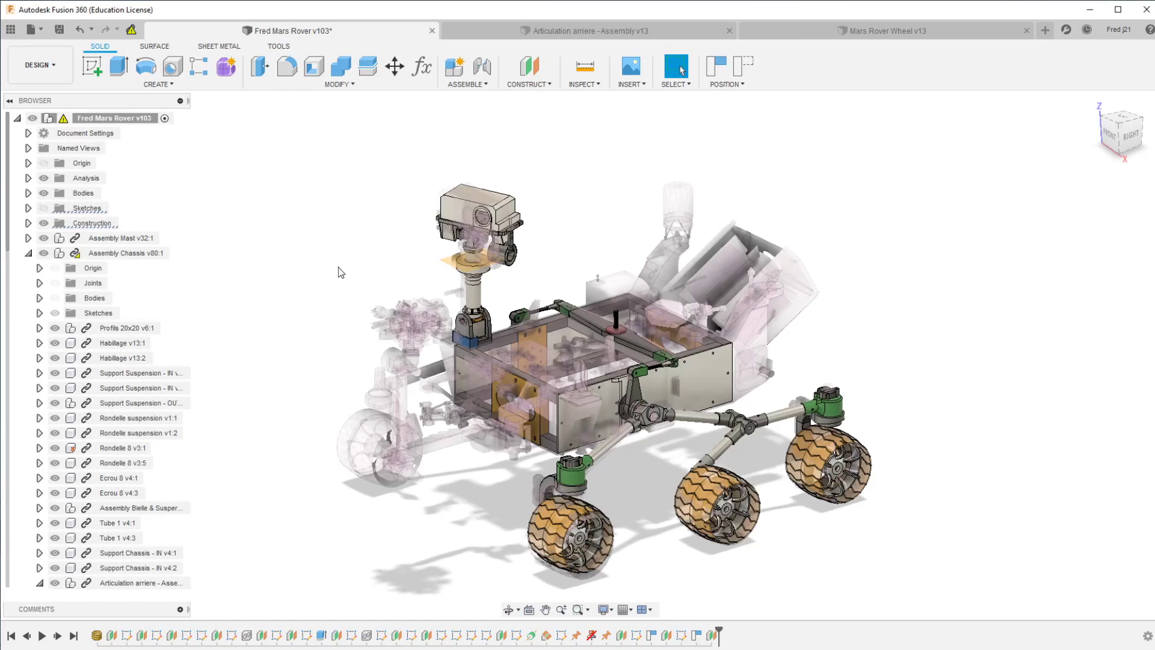
left_click(131, 31)
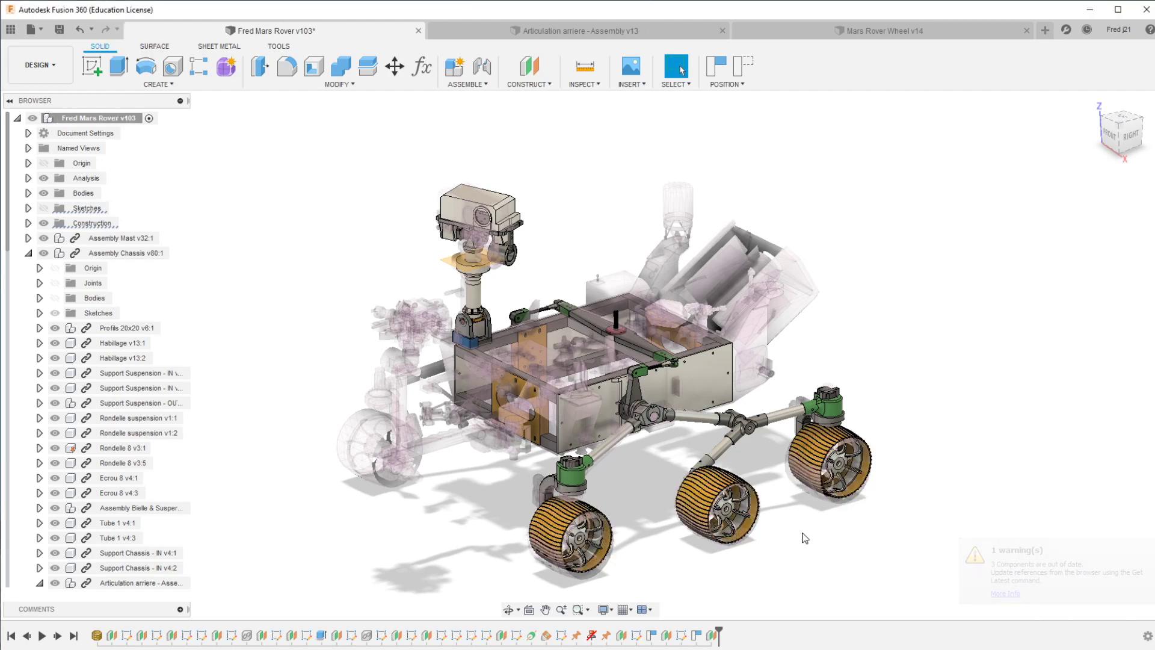
scroll(782, 511, "up", 2)
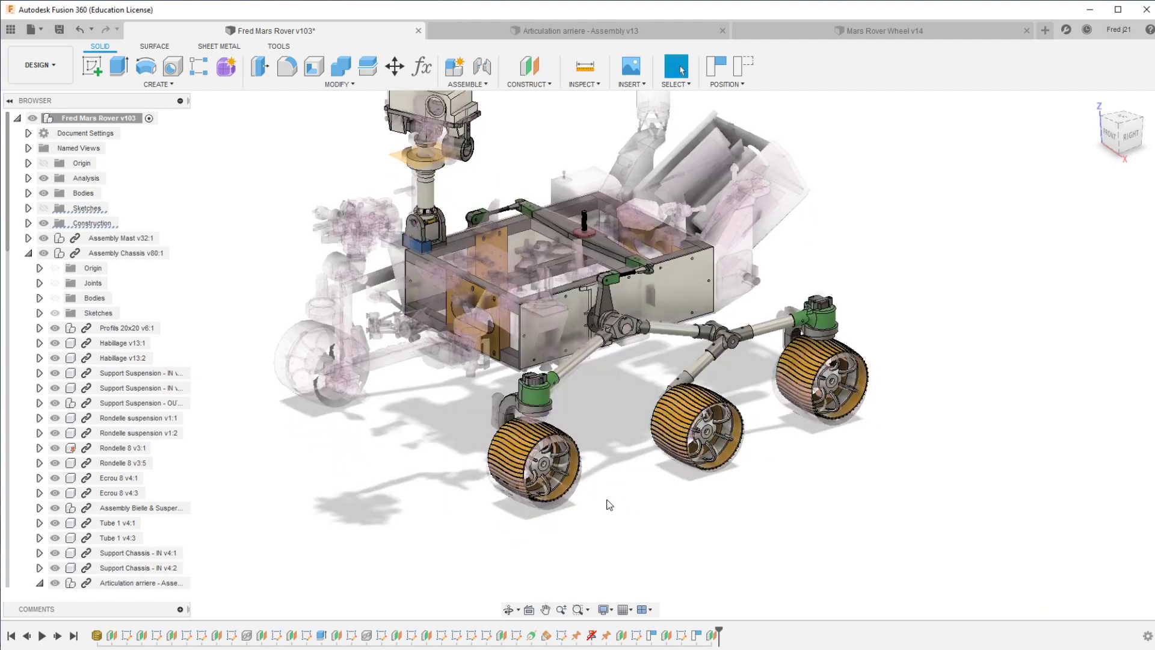
mouse_move(610, 504)
middle_mouse_down("shift")
mouse_move(655, 488)
mouse_move(625, 497)
middle_mouse_up("shift")
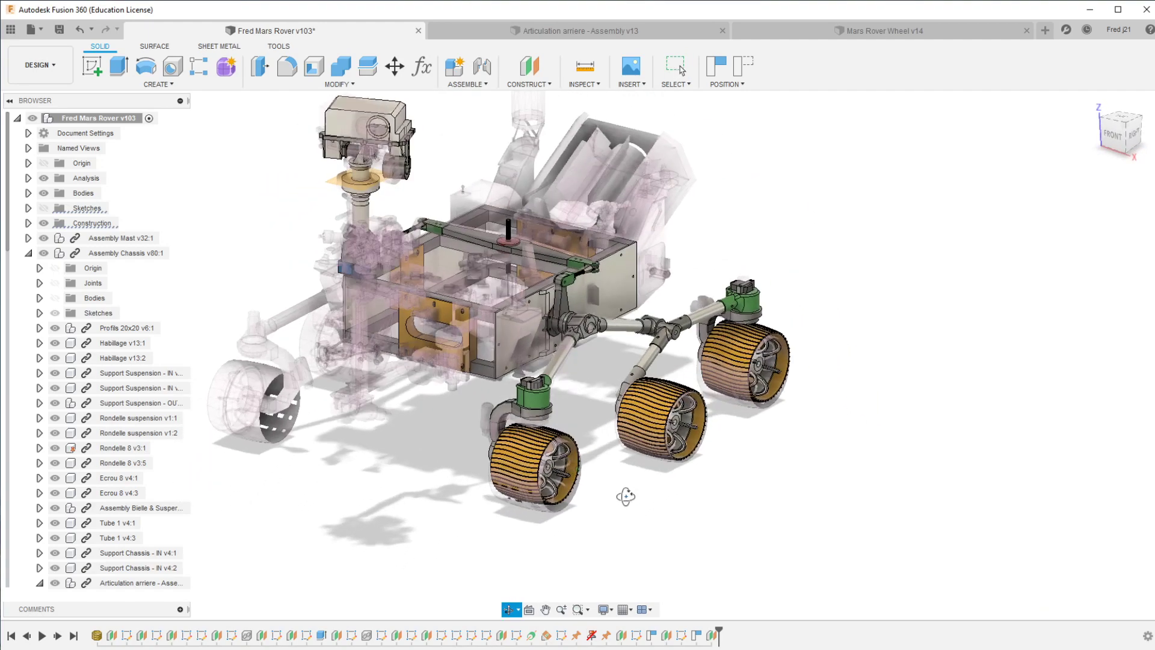
scroll(691, 480, "up", 3)
scroll(695, 482, "up", 3)
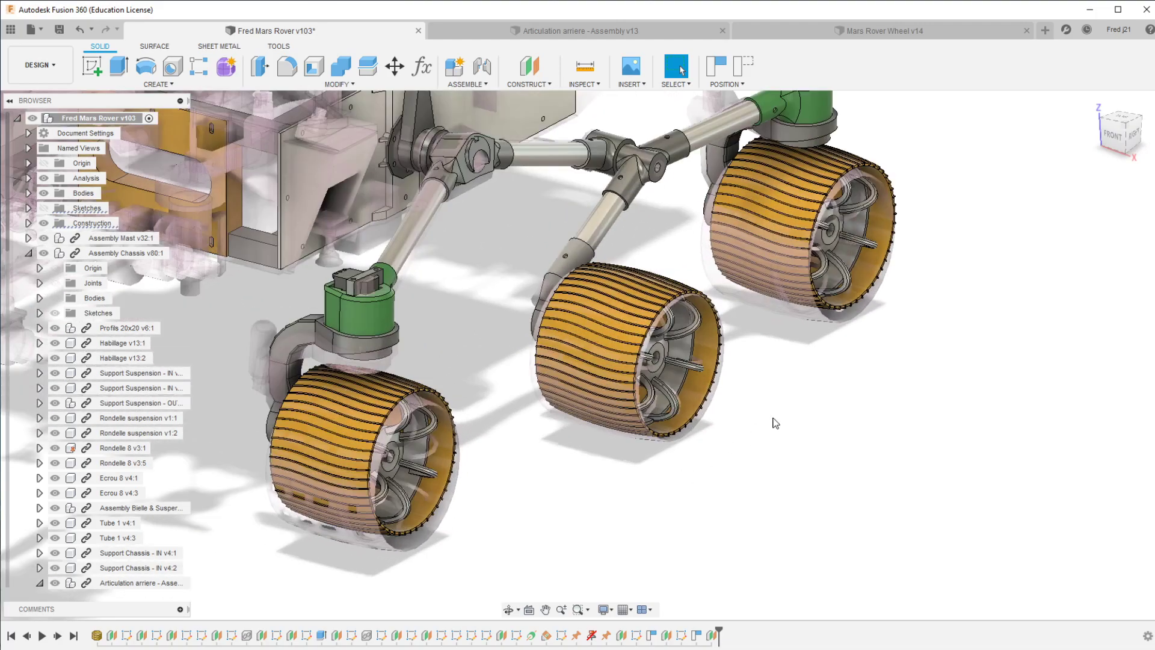
mouse_move(775, 423)
middle_mouse_down("shift")
mouse_move(760, 400)
mouse_move(498, 391)
mouse_move(455, 410)
middle_mouse_up("shift")
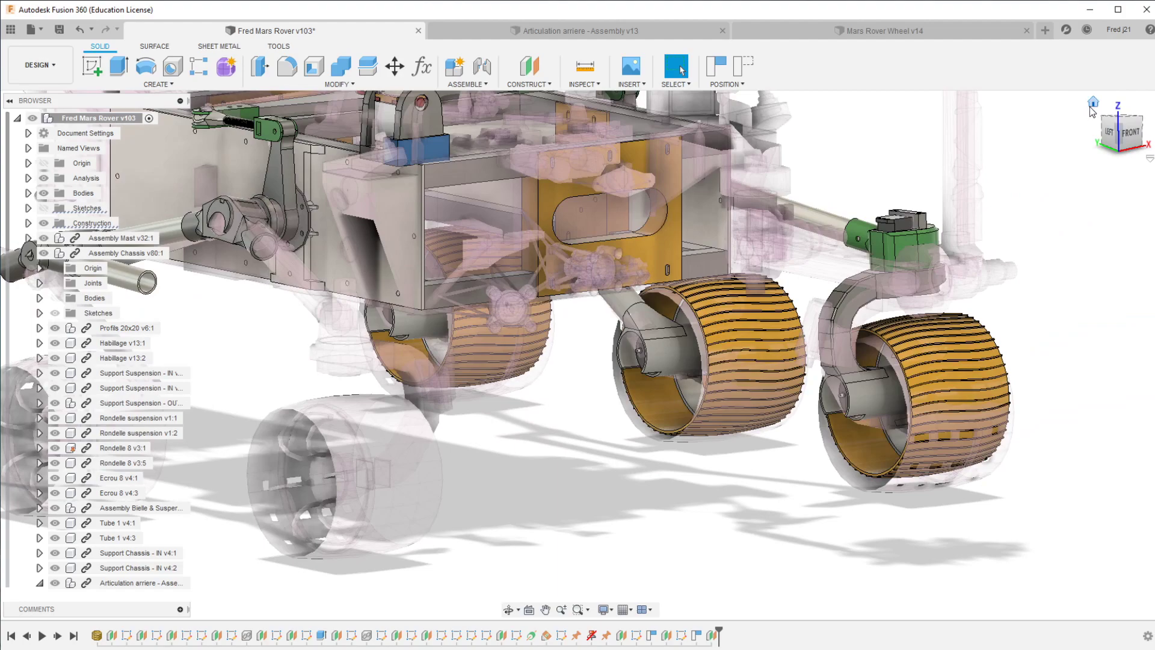
left_click(1093, 107)
scroll(678, 396, "up", 3)
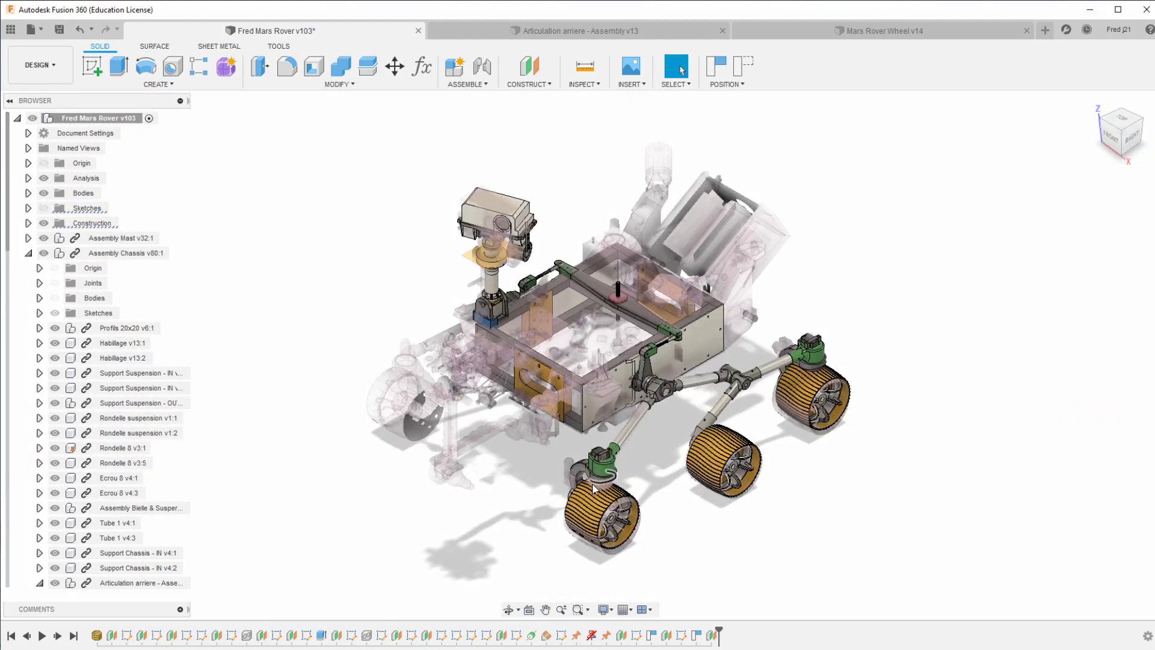
scroll(678, 395, "up", 2)
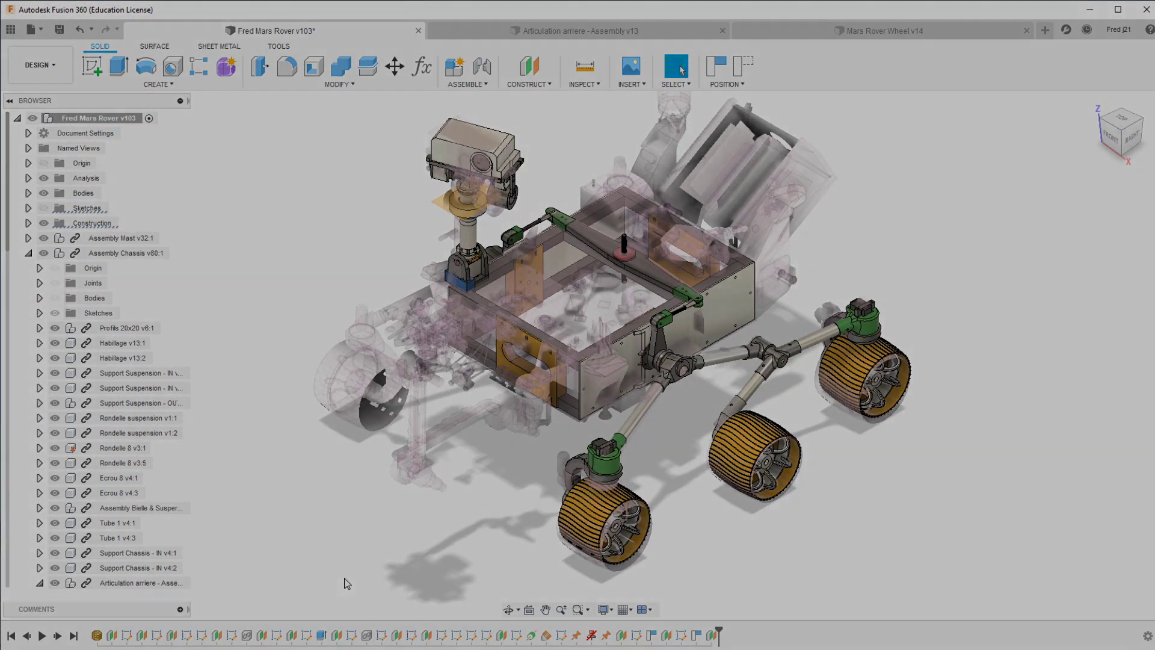